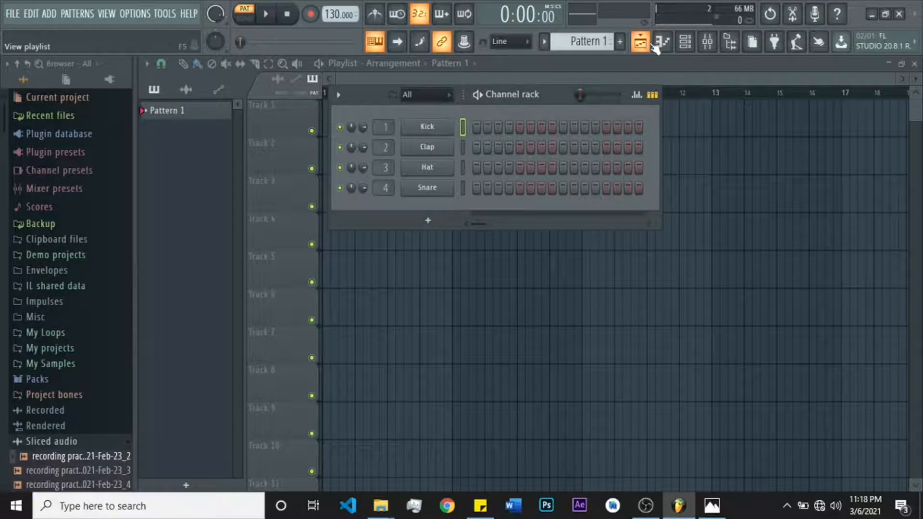
View the playlist and the Kick channel's piano roll, and start a new project
{"action": "left_click", "coordinate": [641, 42]}
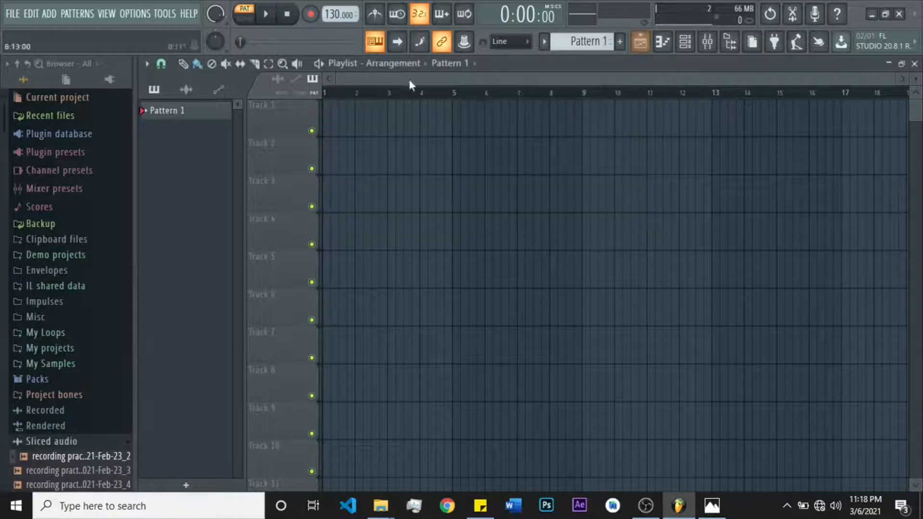
{"action": "left_click", "coordinate": [664, 43]}
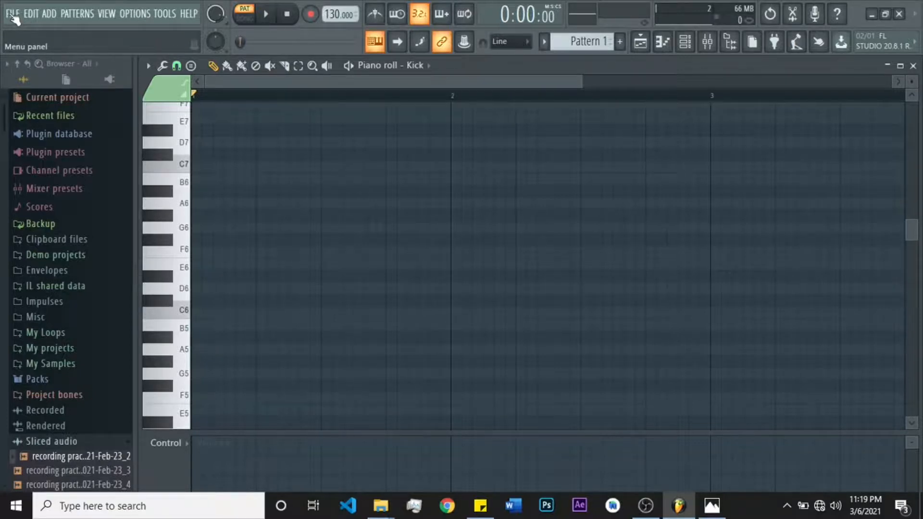
{"action": "left_click", "coordinate": [15, 17]}
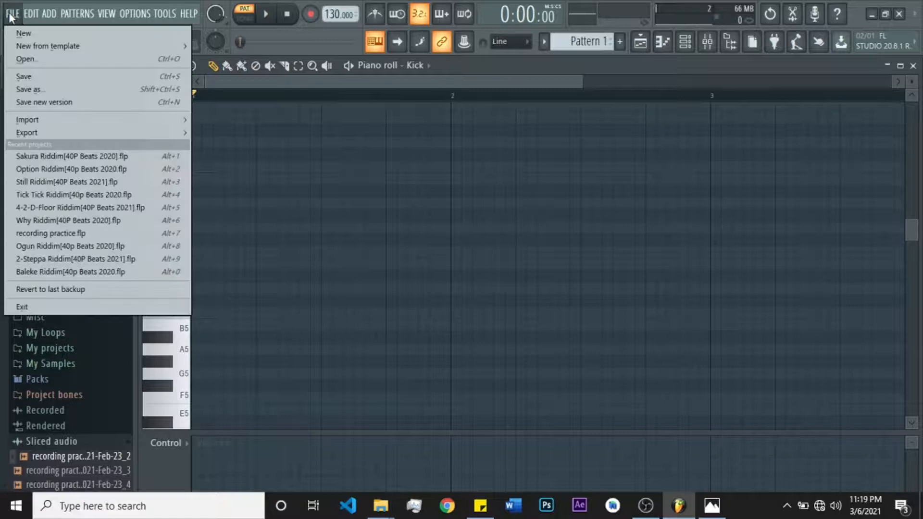
{"action": "left_click", "coordinate": [30, 33]}
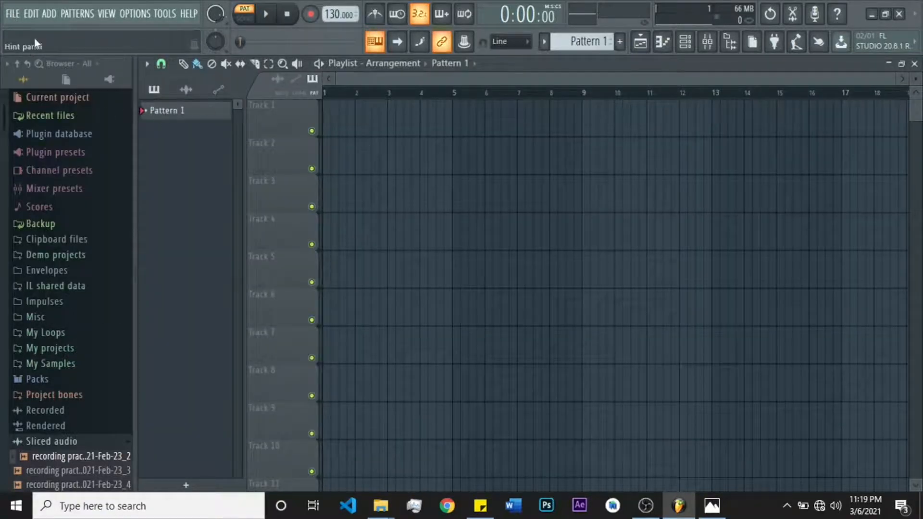
Review the Advanced and Minimal project templates, and view the project file browser without opening a file
{"action": "left_click", "coordinate": [14, 14]}
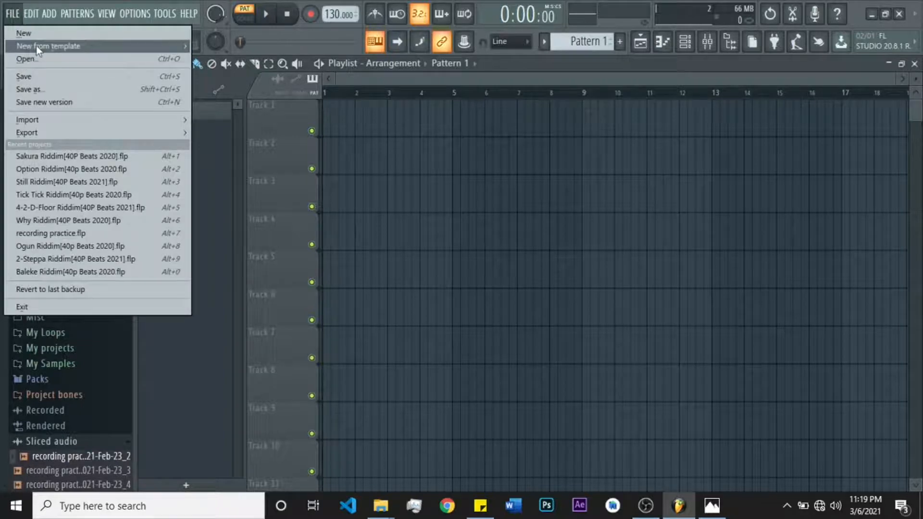
{"action": "mouse_move", "coordinate": [45, 48]}
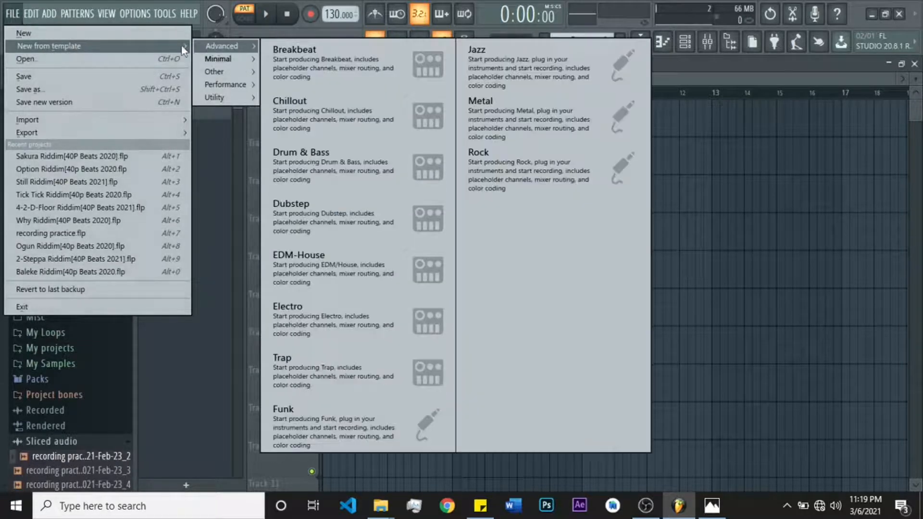
{"action": "mouse_move", "coordinate": [243, 61]}
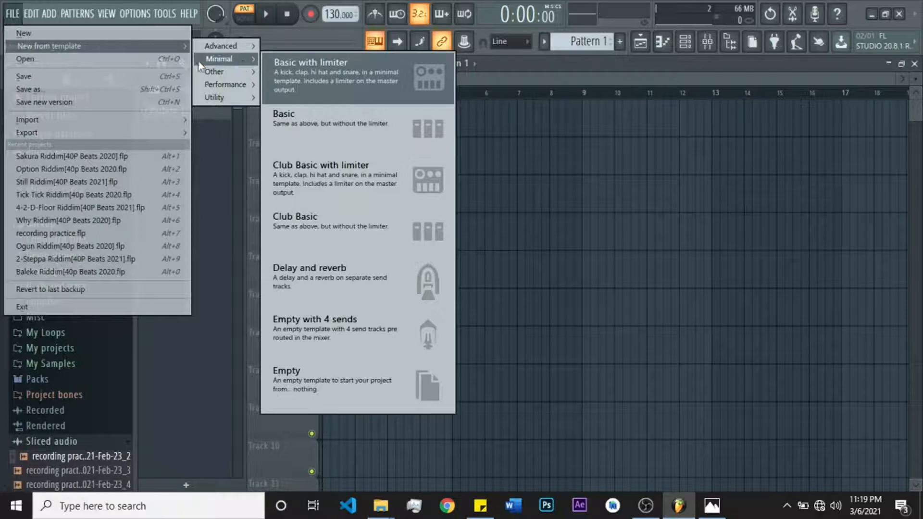
{"action": "left_click", "coordinate": [90, 61]}
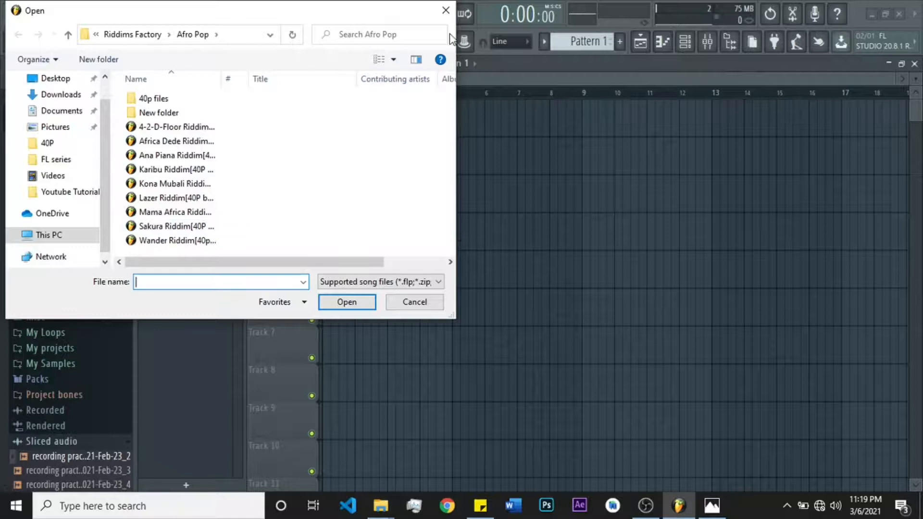
{"action": "left_click", "coordinate": [446, 10]}
Examine the MIDI import option, the plugins available to add, the pattern commands and the window view commands
{"action": "left_click", "coordinate": [13, 13]}
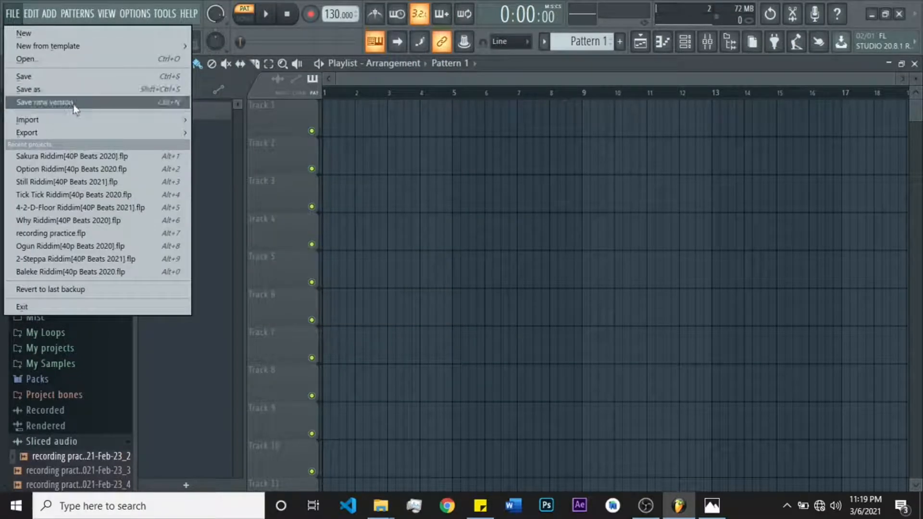
{"action": "mouse_move", "coordinate": [64, 124]}
{"action": "mouse_move", "coordinate": [95, 122]}
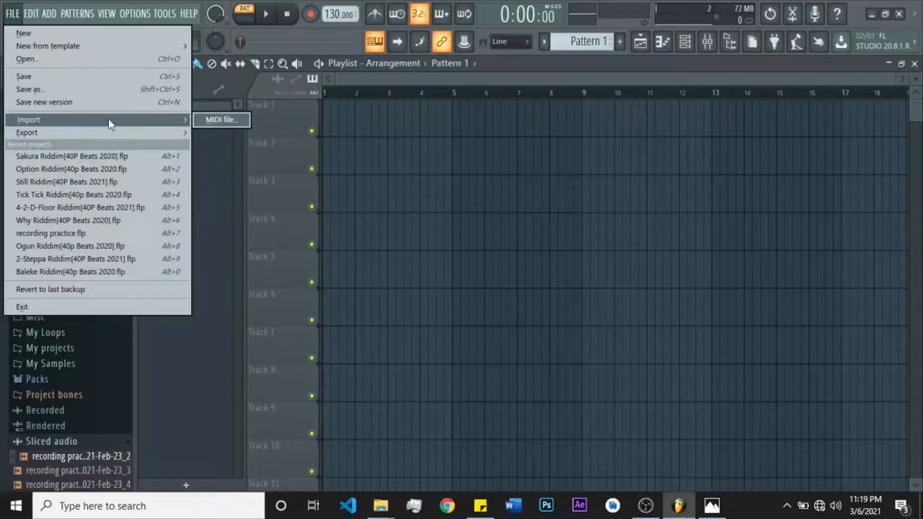
{"action": "mouse_move", "coordinate": [180, 131]}
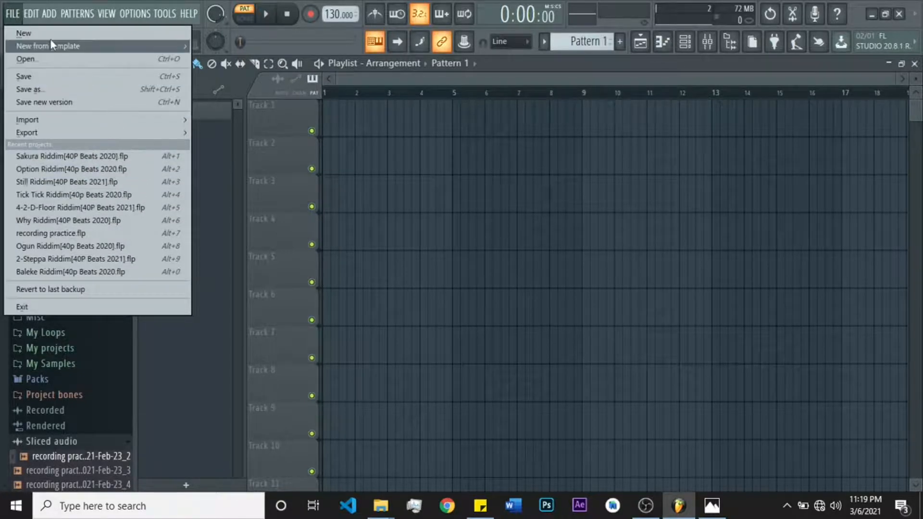
{"action": "mouse_move", "coordinate": [30, 11]}
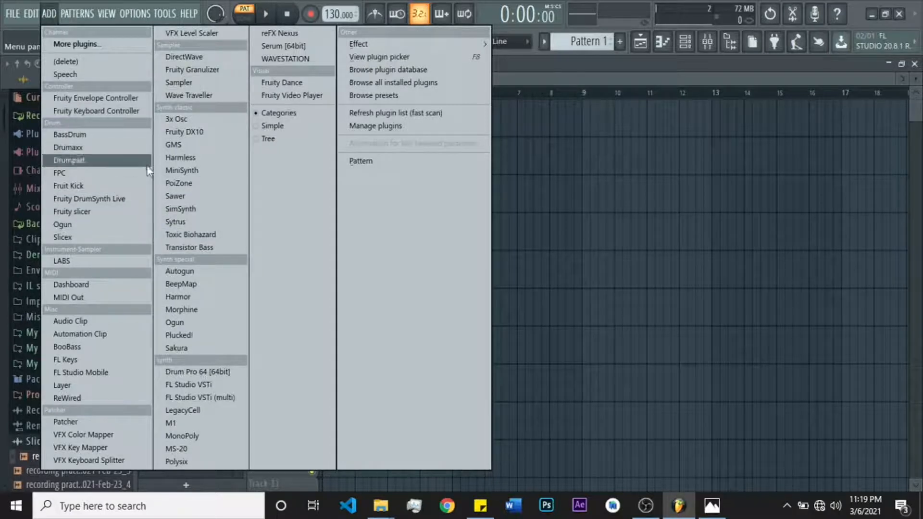
{"action": "left_click", "coordinate": [75, 16]}
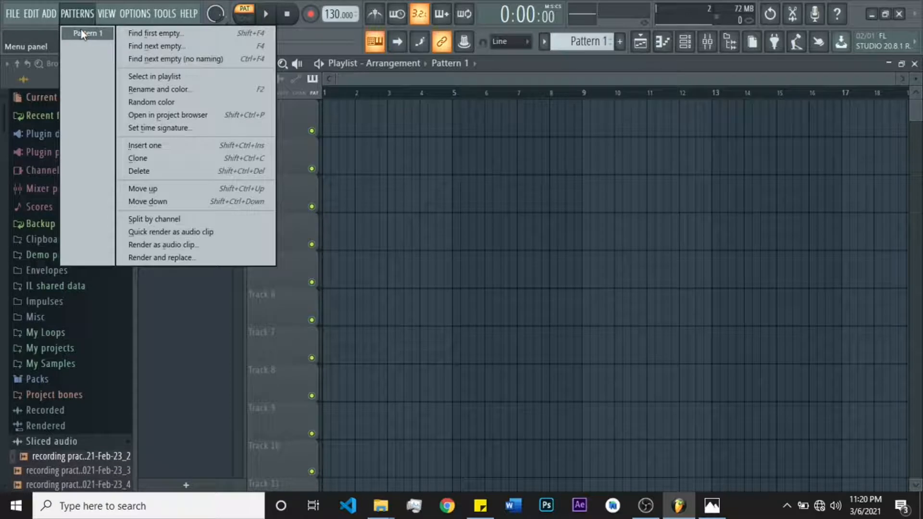
{"action": "mouse_move", "coordinate": [108, 15]}
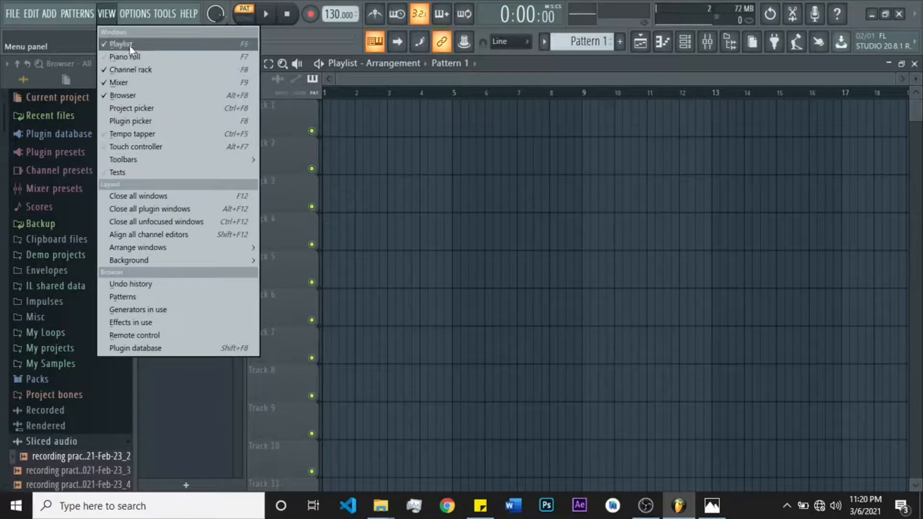
Examine the project info settings, including the available music genres, and close them without changes
{"action": "mouse_move", "coordinate": [135, 18]}
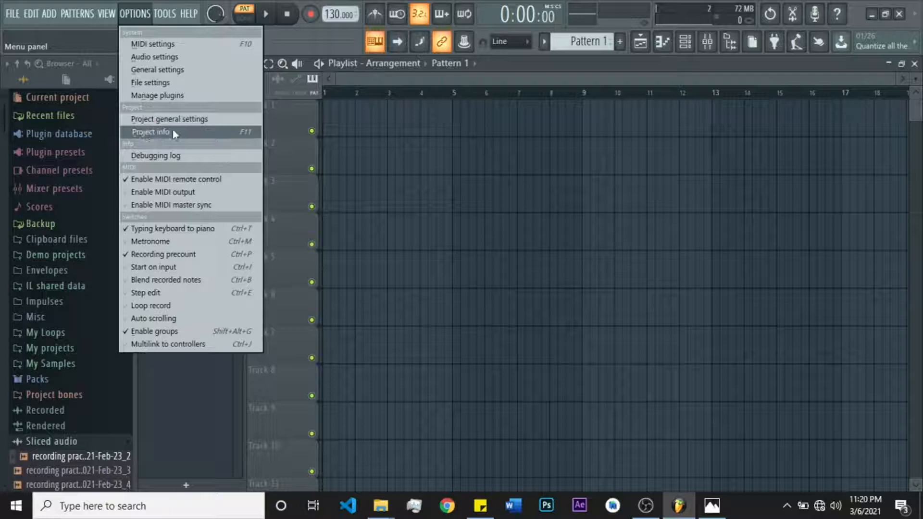
{"action": "left_click", "coordinate": [190, 131]}
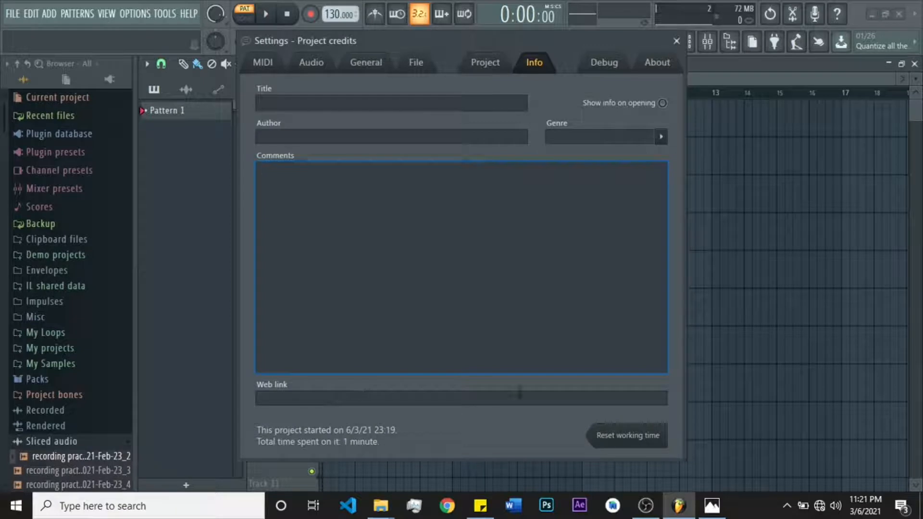
{"action": "left_click", "coordinate": [662, 137]}
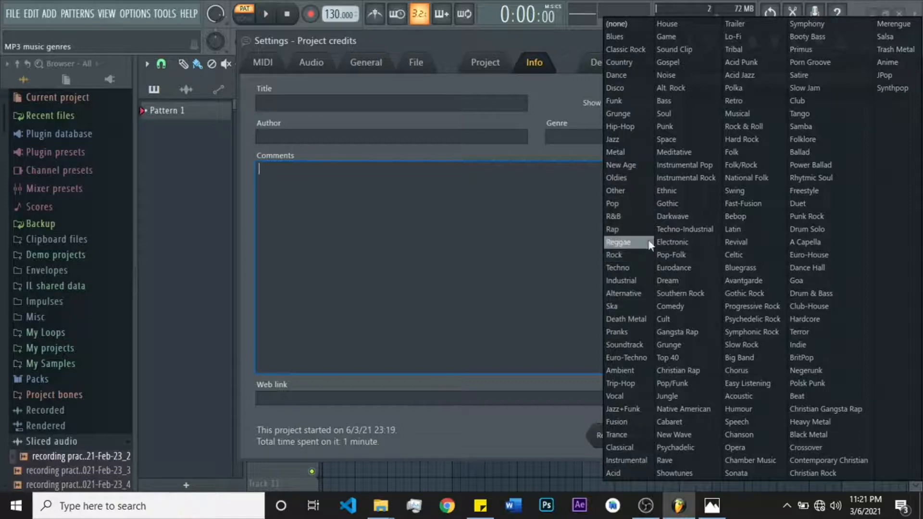
{"action": "left_click", "coordinate": [565, 85]}
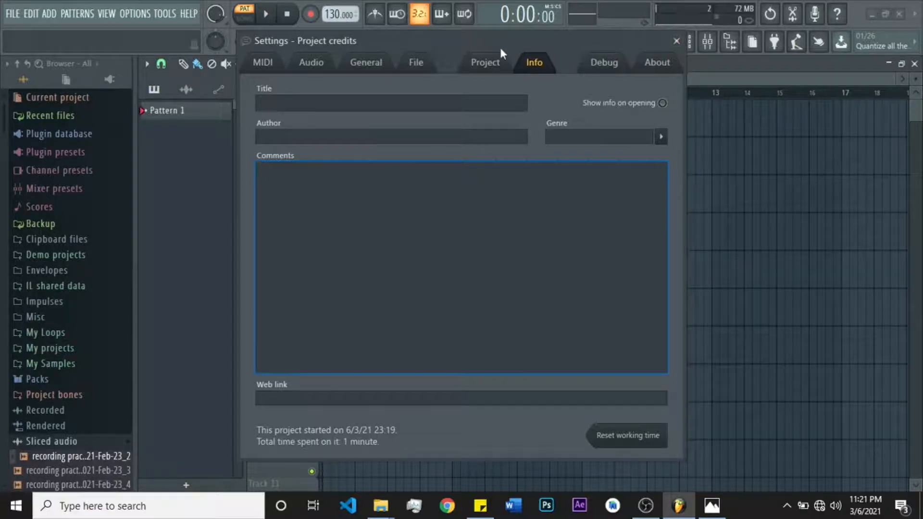
{"action": "left_click", "coordinate": [676, 41]}
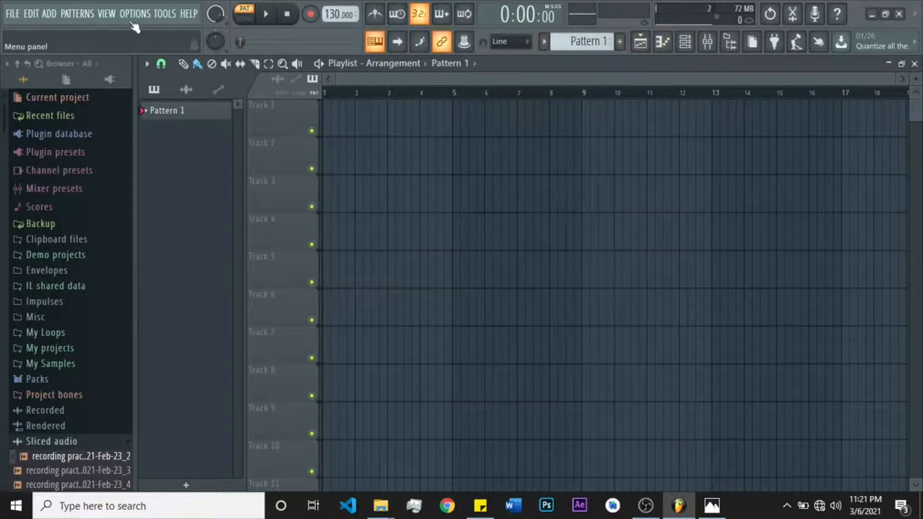
Examine the audio device and mixer settings, and close them without changes
{"action": "left_click", "coordinate": [134, 15]}
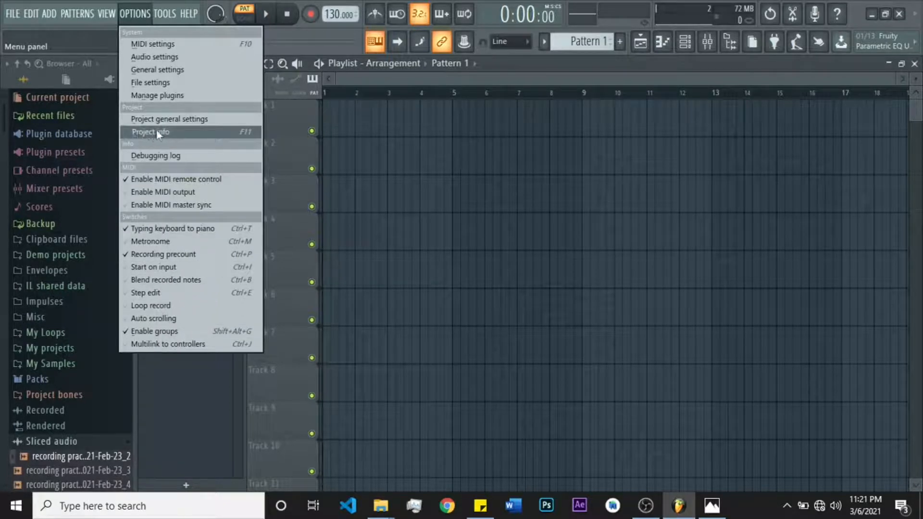
{"action": "left_click", "coordinate": [157, 55]}
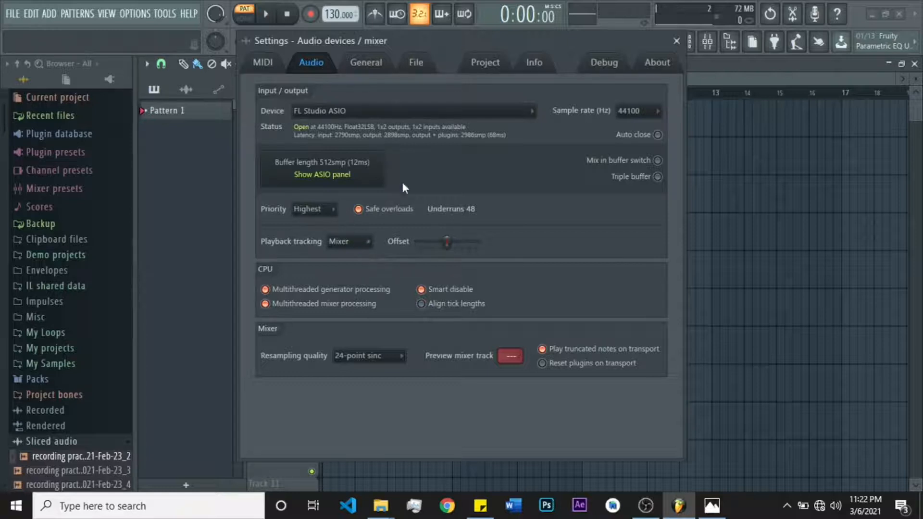
{"action": "left_click", "coordinate": [676, 41]}
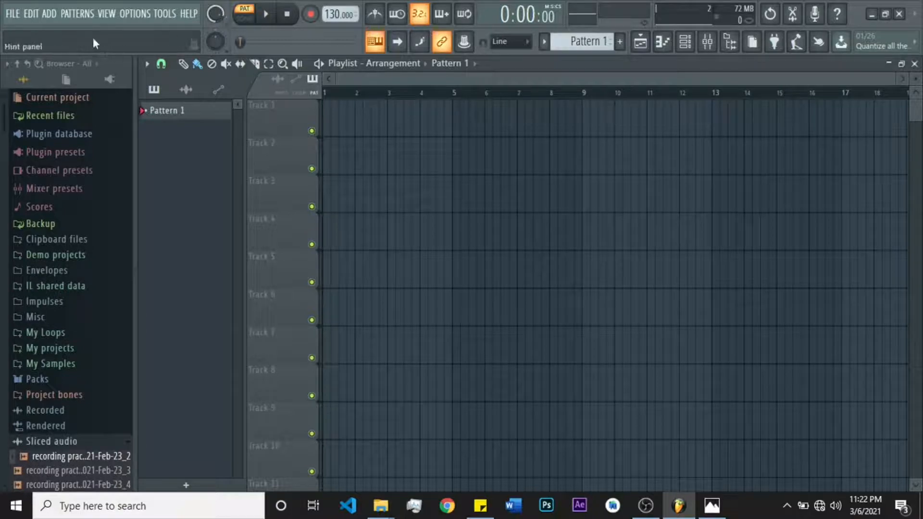
Open the recent project Option Riddim[40p Beats 2020.flp
{"action": "left_click", "coordinate": [14, 16]}
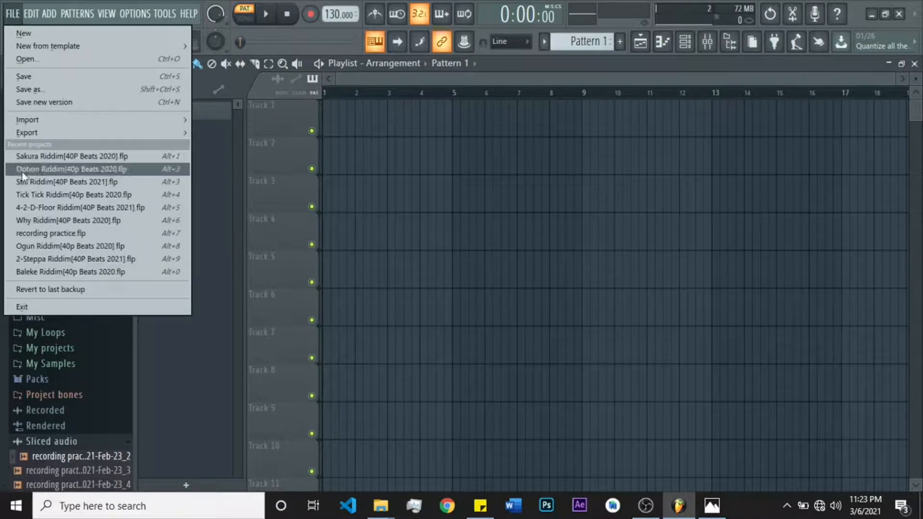
{"action": "left_click", "coordinate": [72, 169]}
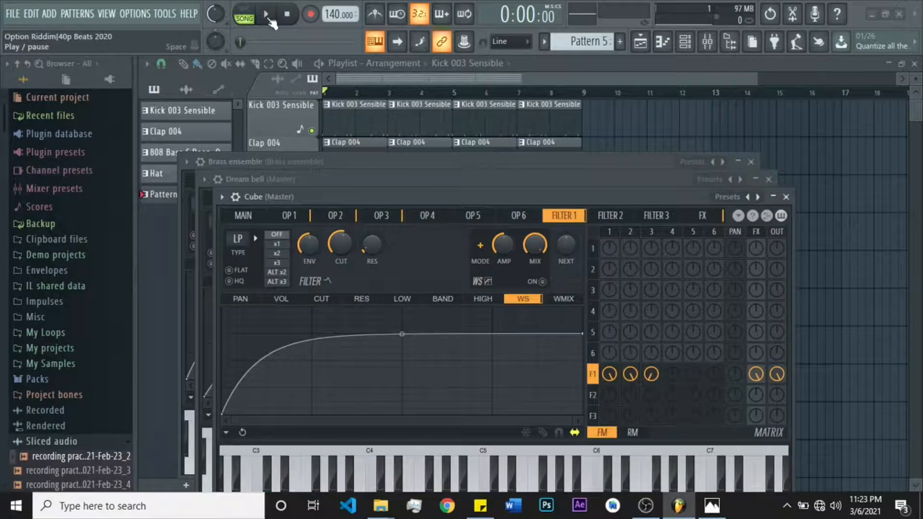
Play the song while trying the master volume control, and stop playback
{"action": "left_click", "coordinate": [266, 14]}
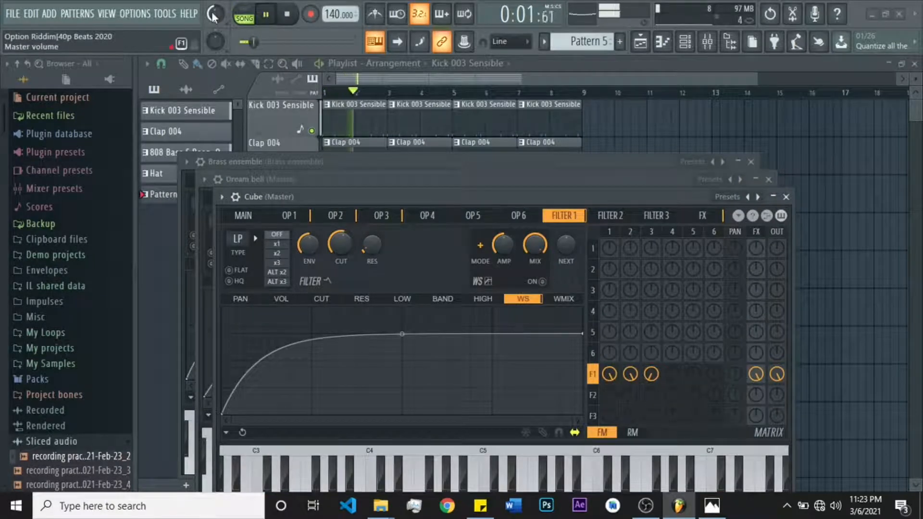
{"action": "left_click_drag", "start_coordinate": [215, 14], "coordinate": [216, 29]}
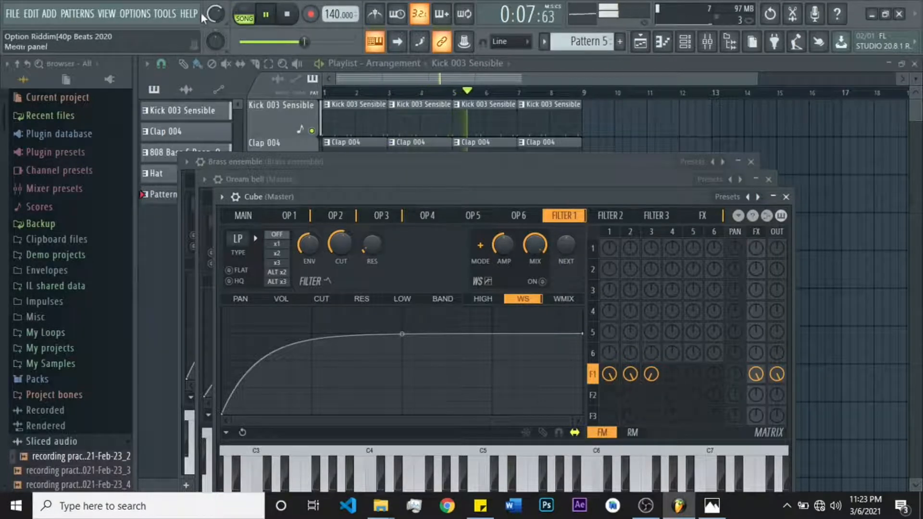
{"action": "left_click", "coordinate": [294, 14]}
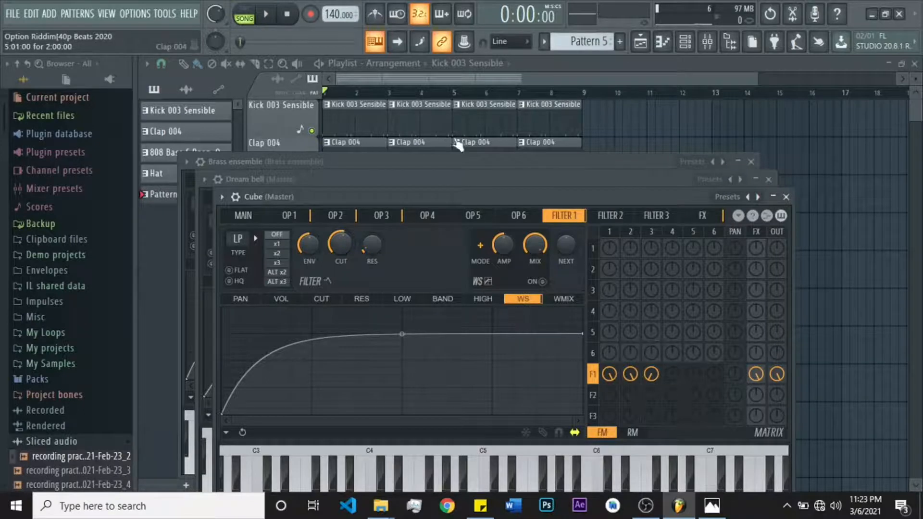
Bring the playlist in front of the plugin windows, play its arrangement in song mode and stop
{"action": "left_click", "coordinate": [551, 82]}
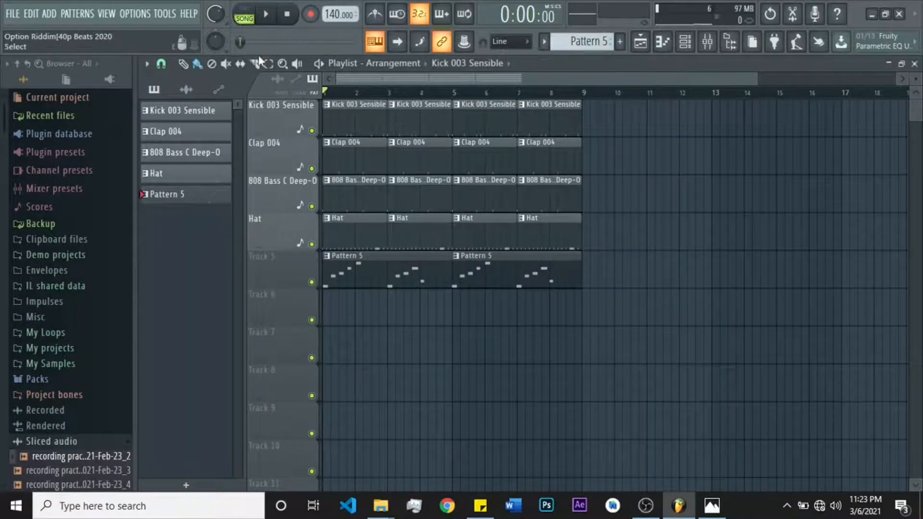
{"action": "left_click", "coordinate": [267, 16]}
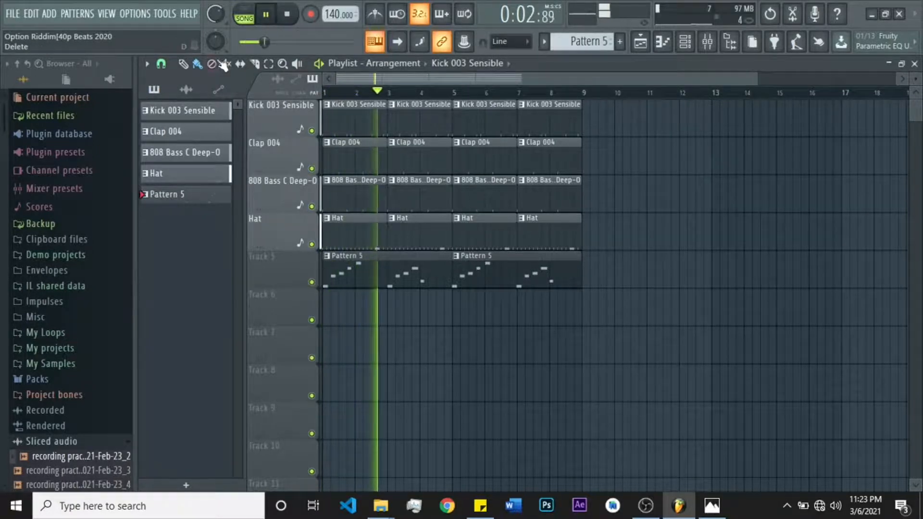
{"action": "left_click", "coordinate": [288, 16]}
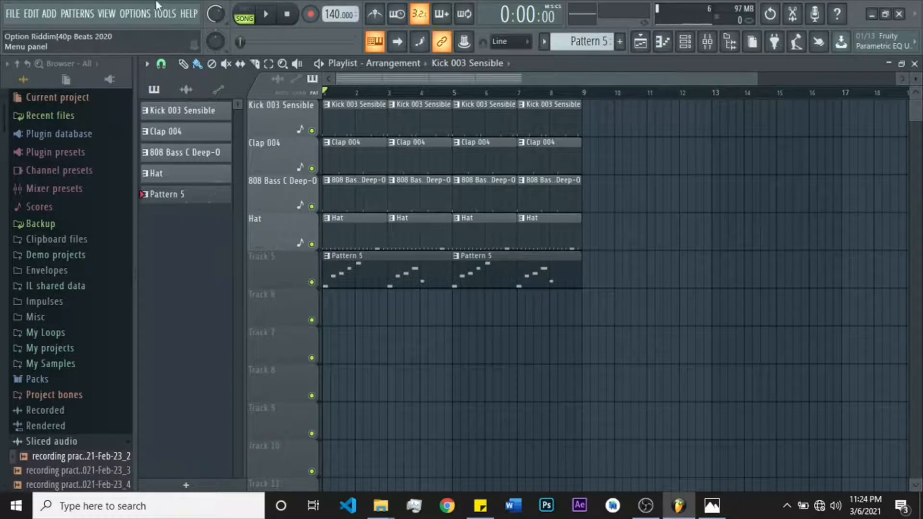
Switch playback to pattern mode, and play Pattern 5 on its own before stopping
{"action": "left_click", "coordinate": [246, 18]}
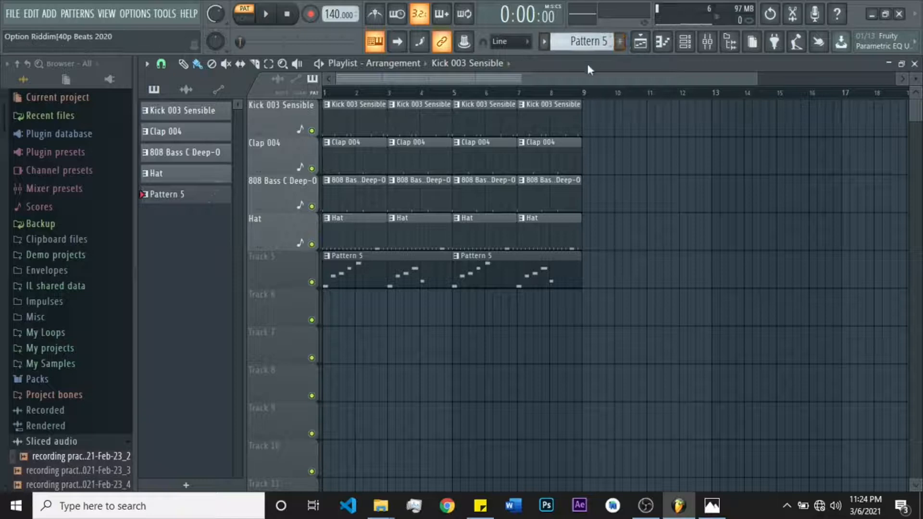
{"action": "left_click", "coordinate": [267, 14]}
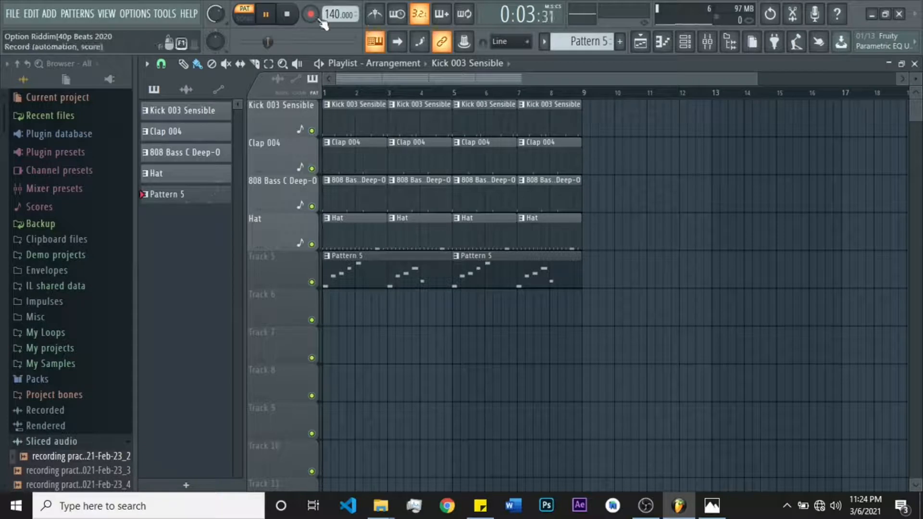
{"action": "left_click", "coordinate": [288, 14]}
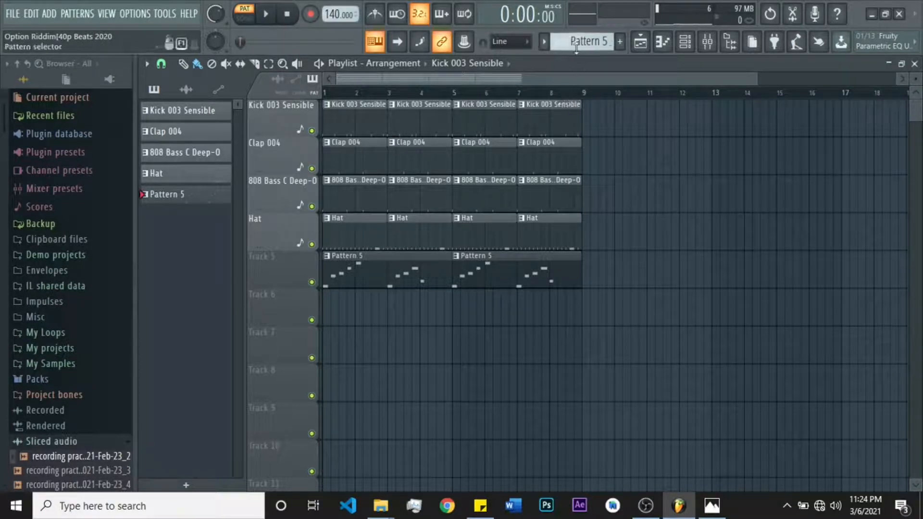
Show the channel rack and browse the project's patterns, including 808 Bass C Deep-O, ending on Pattern 5
{"action": "scroll", "coordinate": [576, 45], "scroll_direction": "up", "scroll_amount": 3}
{"action": "scroll", "coordinate": [578, 44], "scroll_direction": "down", "scroll_amount": 2}
{"action": "scroll", "coordinate": [578, 44], "scroll_direction": "up", "scroll_amount": 1}
{"action": "left_click", "coordinate": [684, 42]}
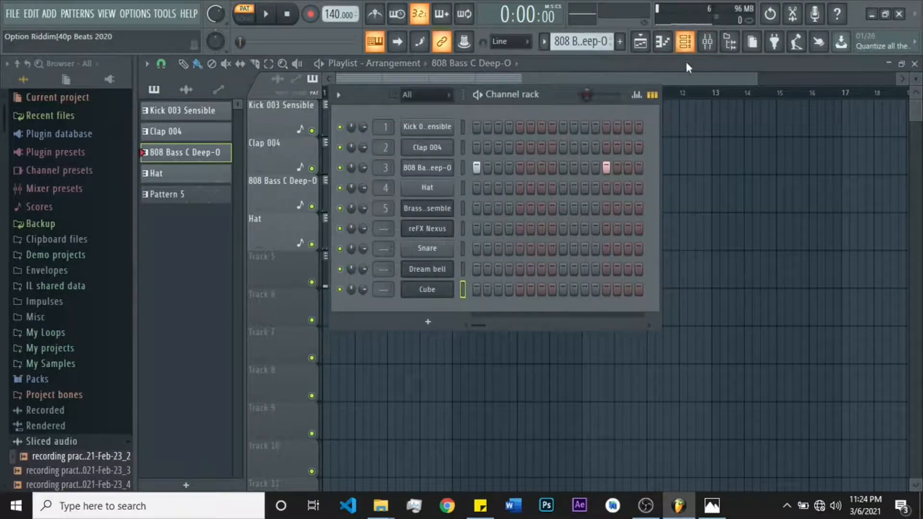
{"action": "scroll", "coordinate": [579, 47], "scroll_direction": "down", "scroll_amount": 2}
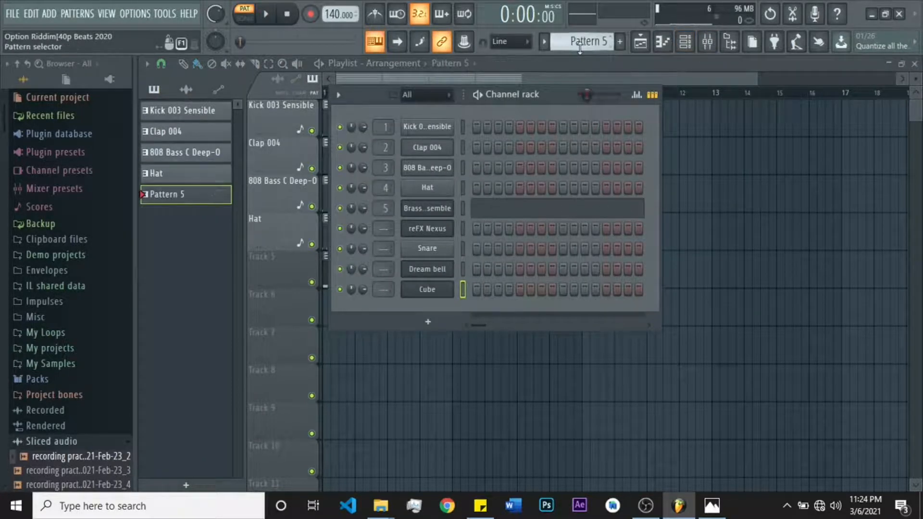
Play the Kick 003 Sensible pattern on its own in pattern mode and bring the playlist to the front
{"action": "scroll", "coordinate": [579, 46], "scroll_direction": "up", "scroll_amount": 4}
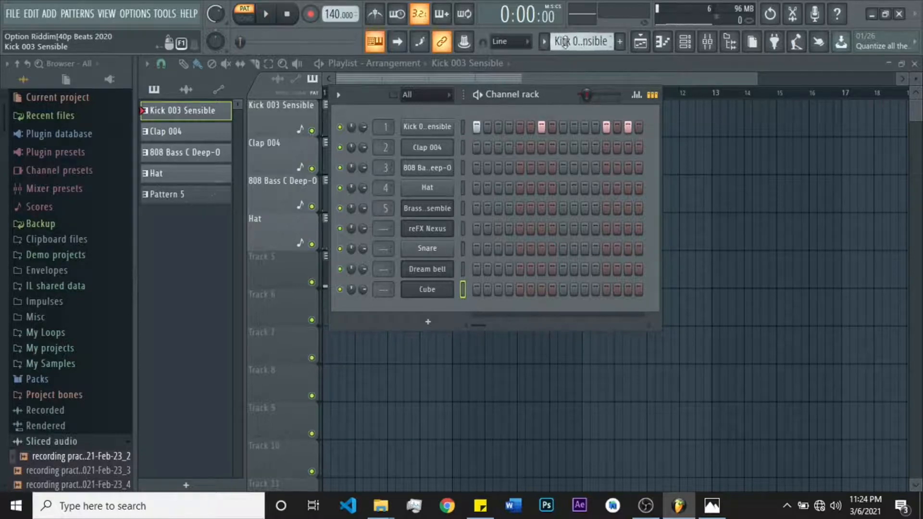
{"action": "key", "text": "space"}
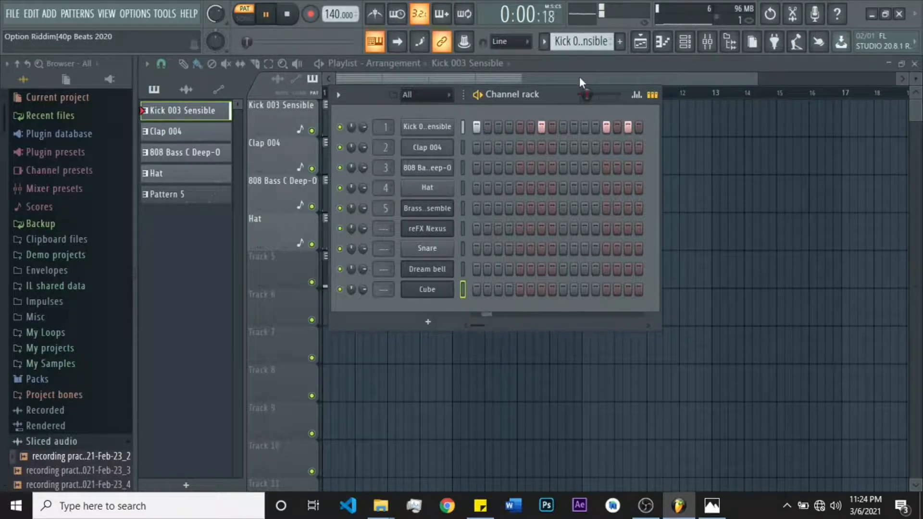
{"action": "left_click", "coordinate": [558, 77]}
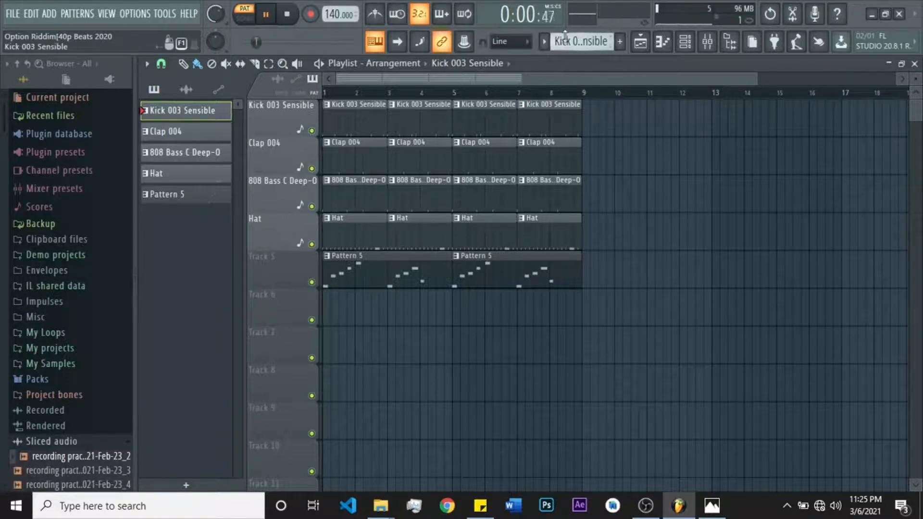
Compare pattern and song mode during playback, stepping through Clap 004, 808 Bass C Deep-O and Hat and ending on Kick 003 Sensible
{"action": "scroll", "coordinate": [565, 37], "scroll_direction": "down", "scroll_amount": 1}
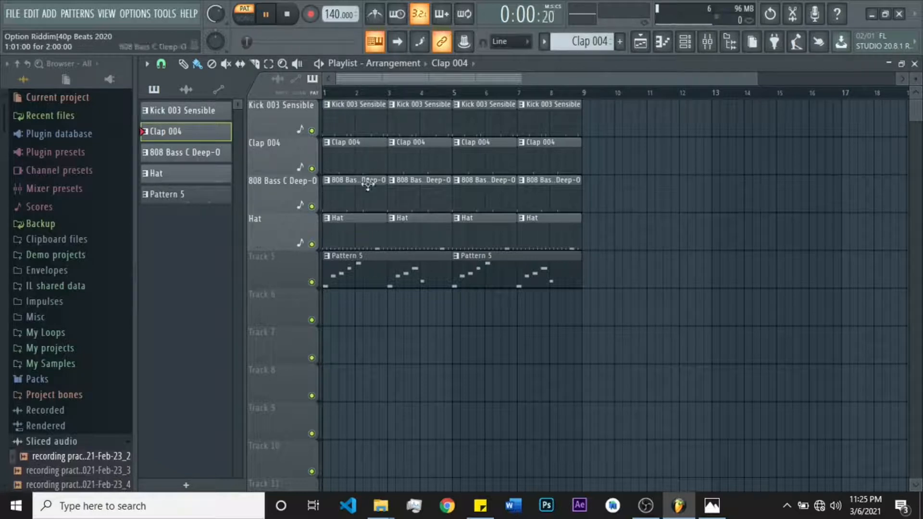
{"action": "left_click", "coordinate": [243, 19]}
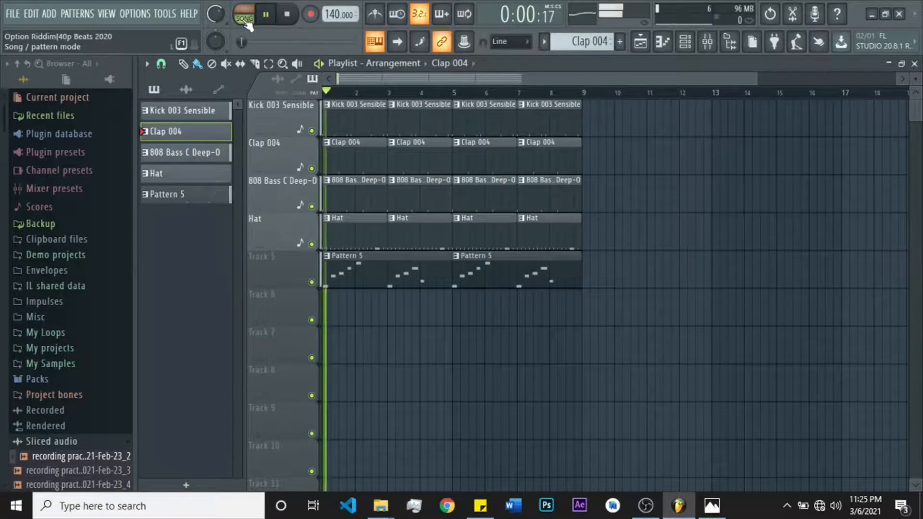
{"action": "left_click", "coordinate": [244, 18]}
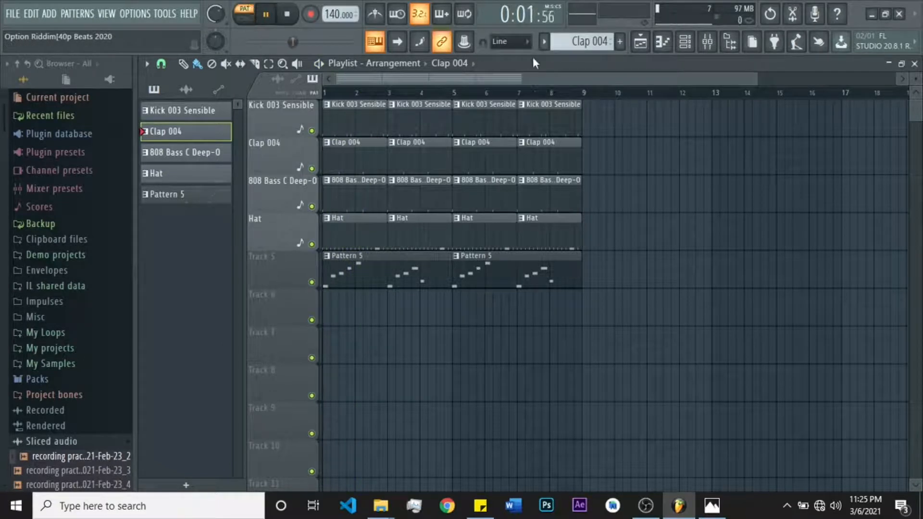
{"action": "scroll", "coordinate": [578, 43], "scroll_direction": "down", "scroll_amount": 1}
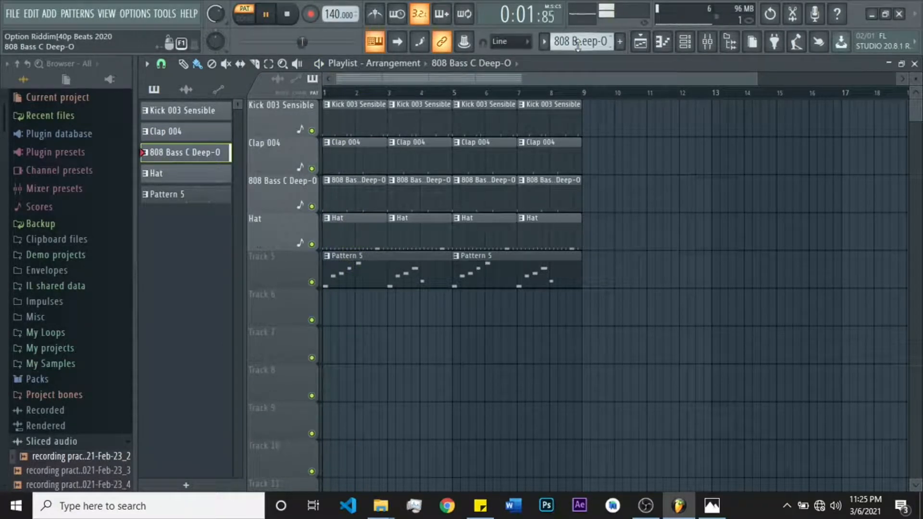
{"action": "scroll", "coordinate": [578, 43], "scroll_direction": "down", "scroll_amount": 2}
{"action": "scroll", "coordinate": [578, 43], "scroll_direction": "up", "scroll_amount": 3}
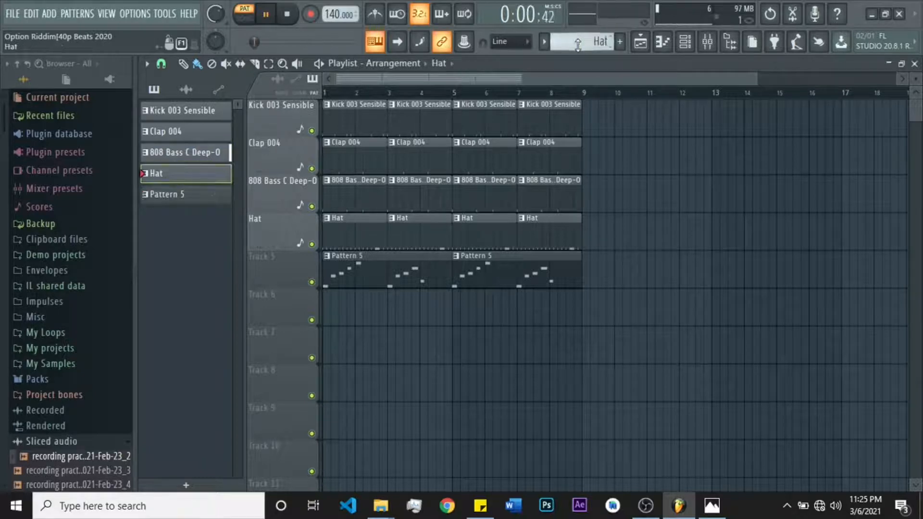
{"action": "scroll", "coordinate": [578, 44], "scroll_direction": "up", "scroll_amount": 1}
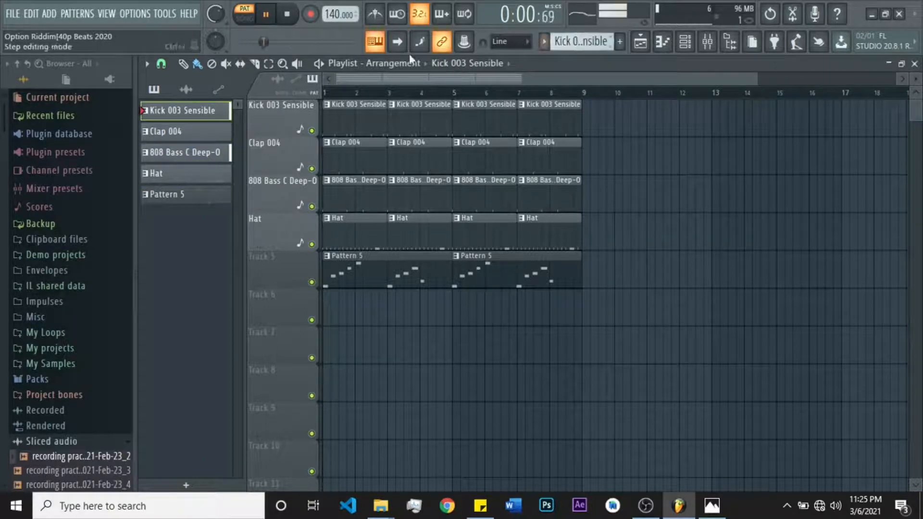
Switch playback to song mode and stop it, then play the full arrangement again from the start and stop
{"action": "left_click", "coordinate": [244, 14]}
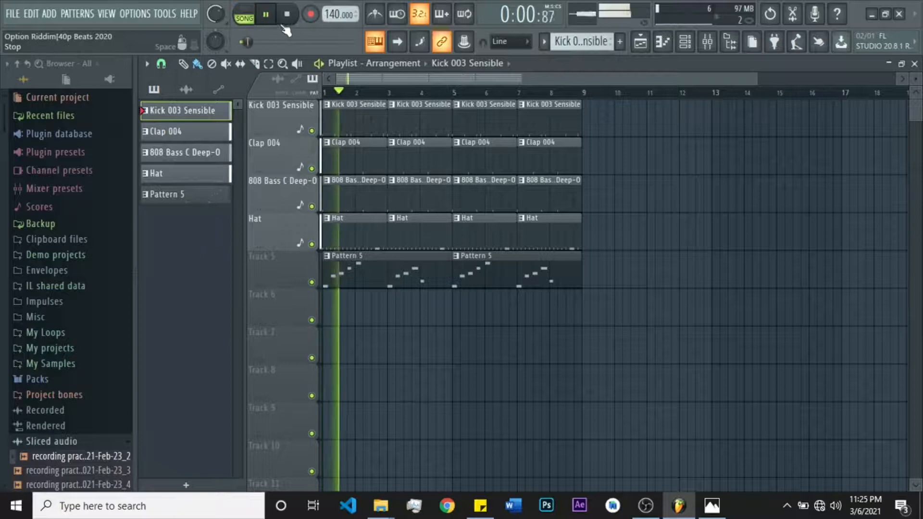
{"action": "key", "text": "space"}
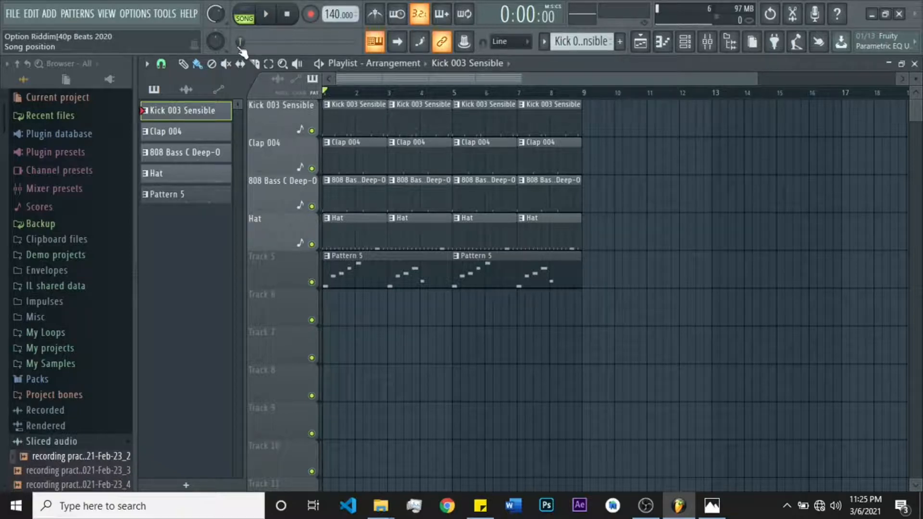
{"action": "left_click", "coordinate": [266, 14]}
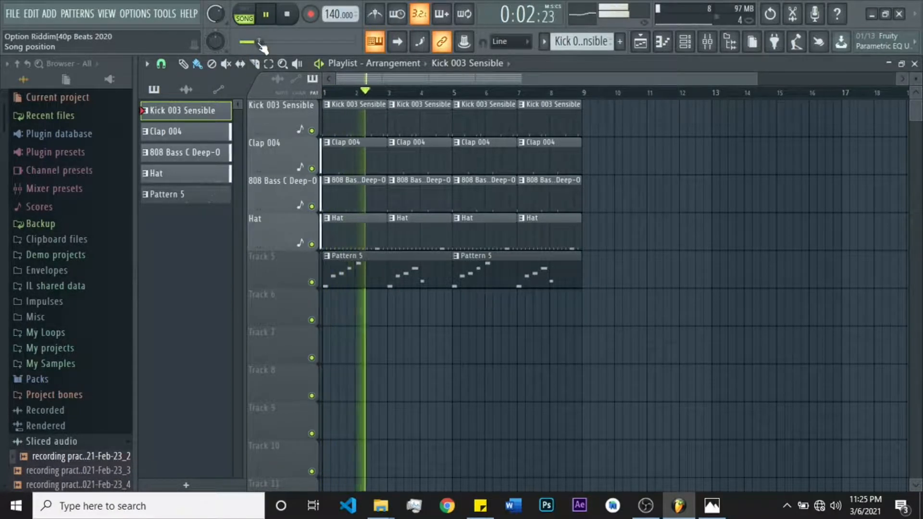
{"action": "left_click", "coordinate": [290, 18]}
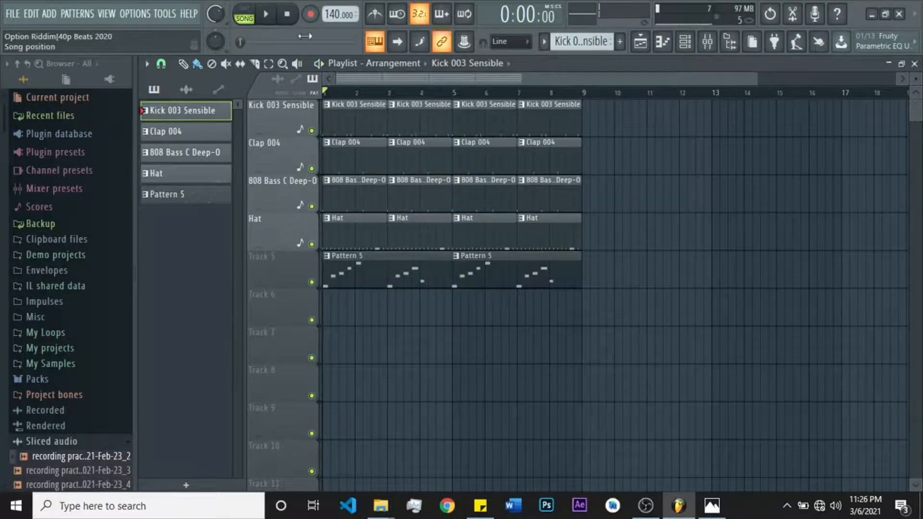
Start a new project without saving the changes to the current one
{"action": "left_click", "coordinate": [14, 18]}
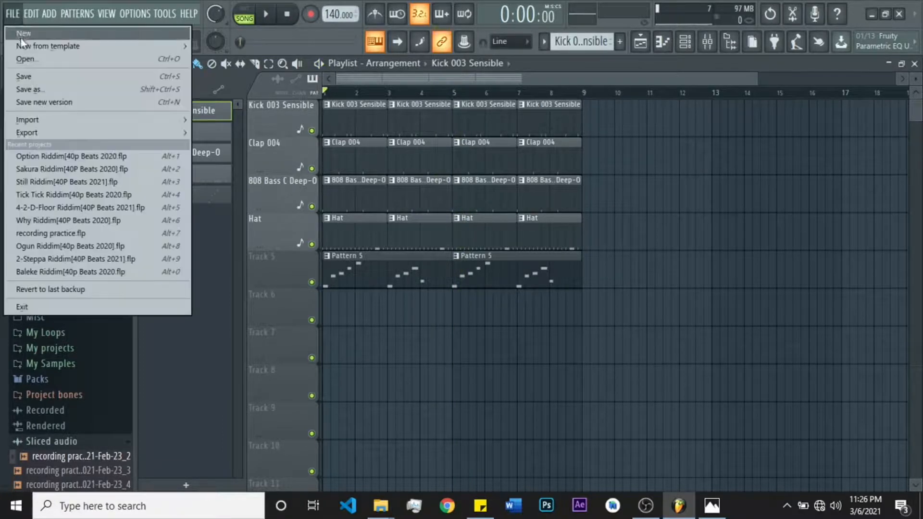
{"action": "left_click", "coordinate": [27, 35]}
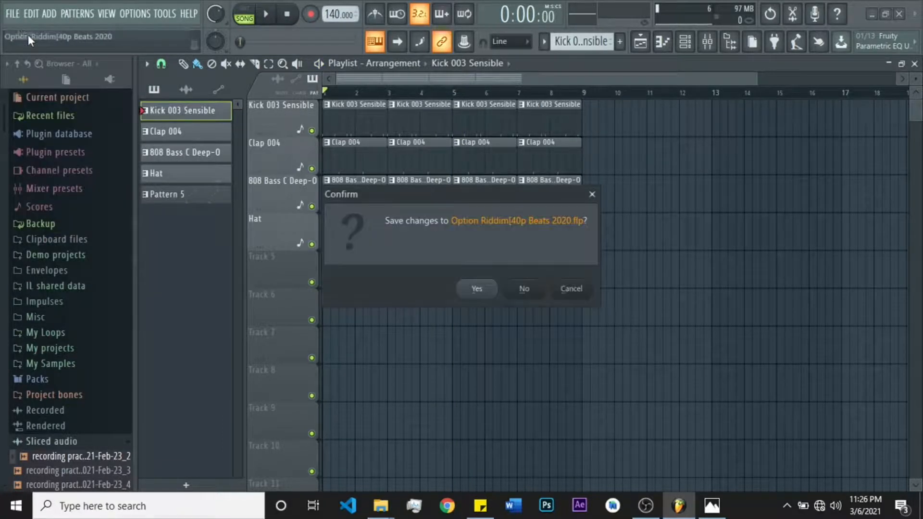
{"action": "left_click", "coordinate": [524, 288]}
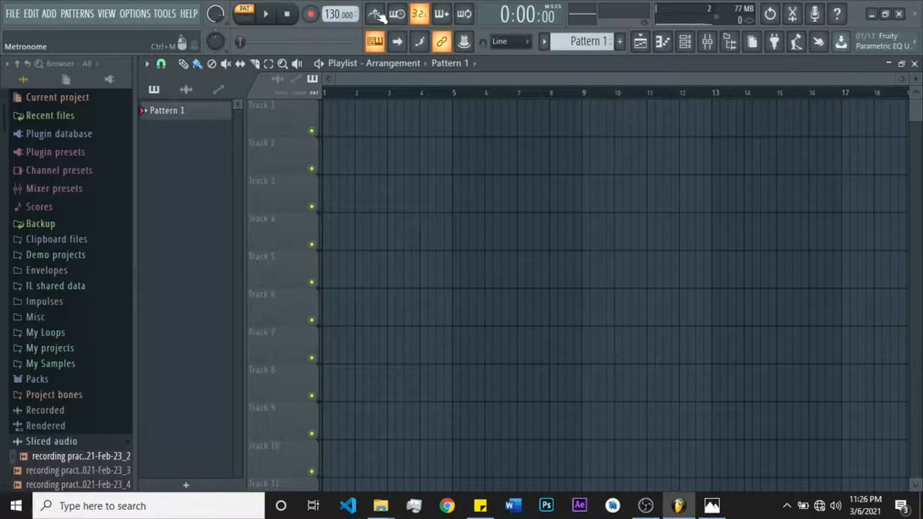
Enable the metronome, view its available sounds and start playback in pattern mode
{"action": "left_click", "coordinate": [378, 17]}
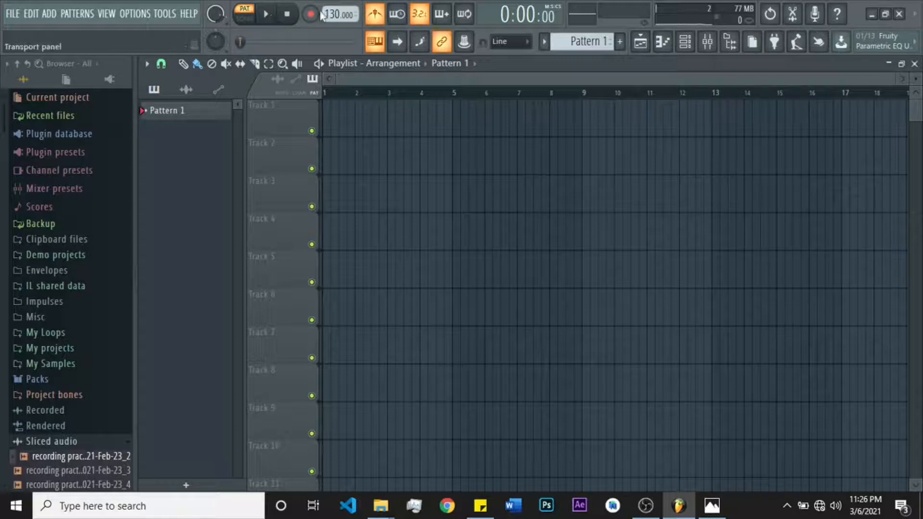
{"action": "right_click", "coordinate": [376, 17]}
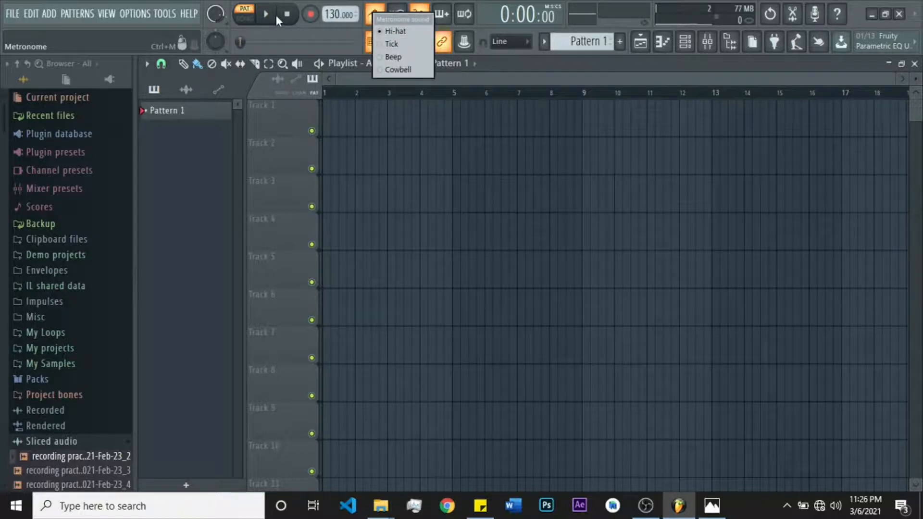
{"action": "left_click", "coordinate": [271, 13]}
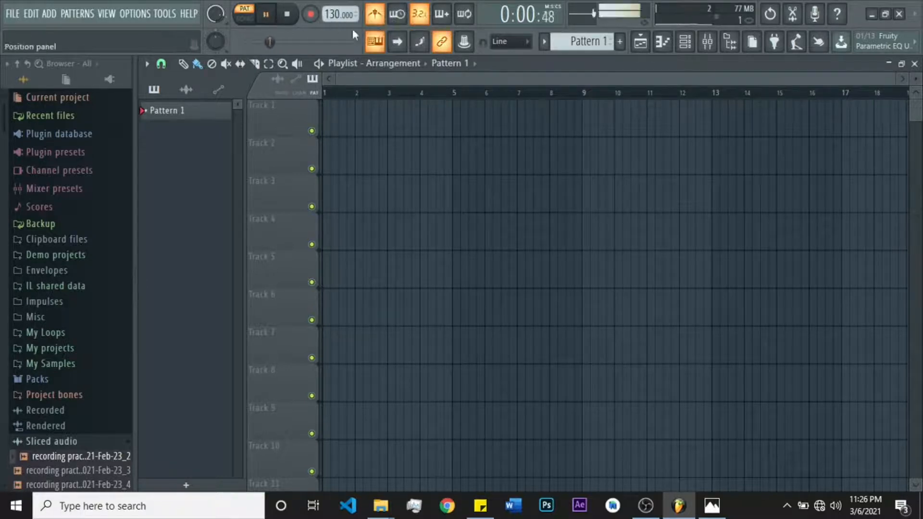
Try different metronome sounds, including Tick and Beep, while playback runs
{"action": "right_click", "coordinate": [376, 18]}
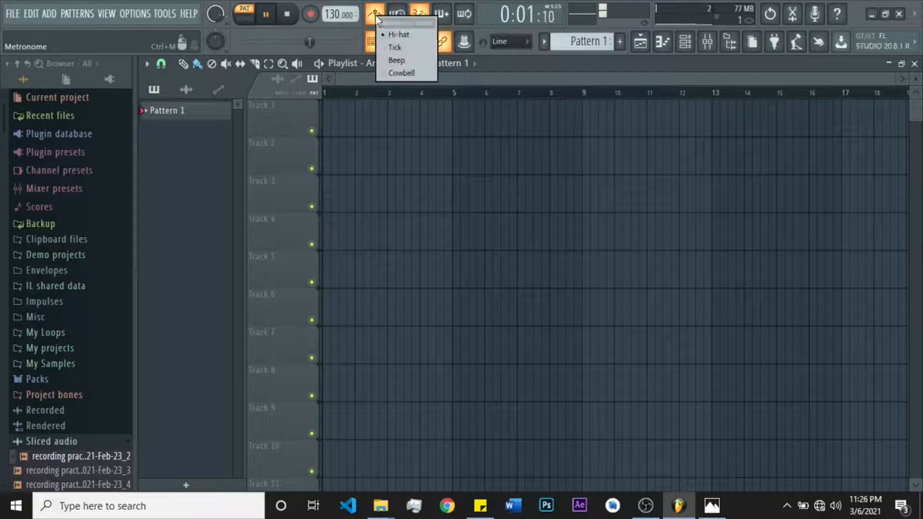
{"action": "left_click", "coordinate": [397, 48]}
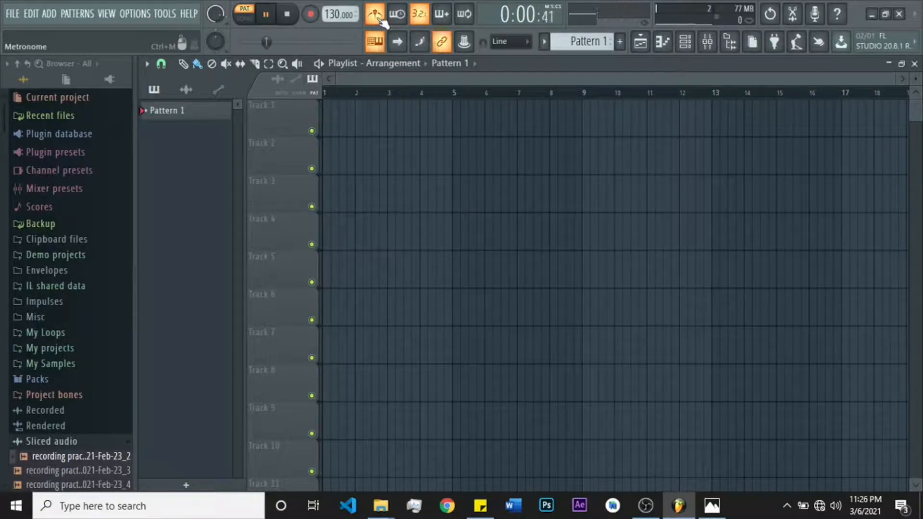
{"action": "right_click", "coordinate": [378, 17]}
{"action": "left_click", "coordinate": [391, 61]}
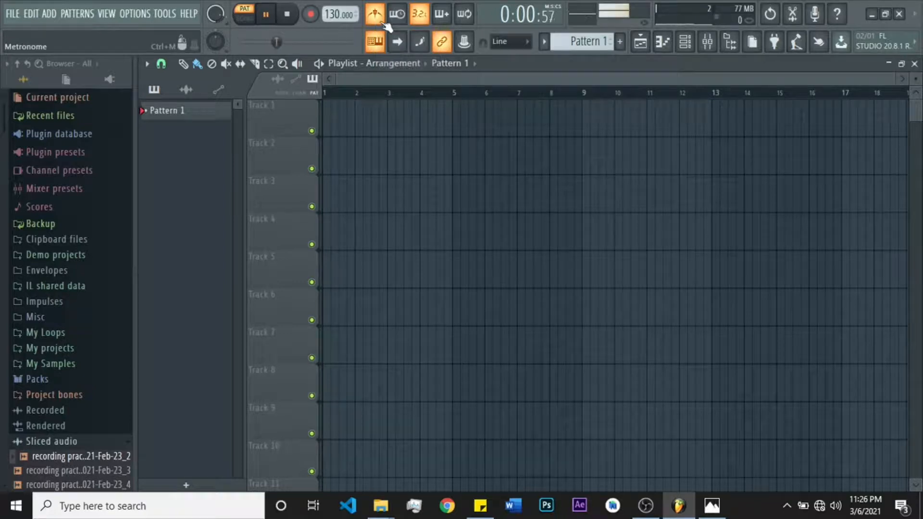
{"action": "right_click", "coordinate": [374, 13]}
{"action": "left_click", "coordinate": [389, 42]}
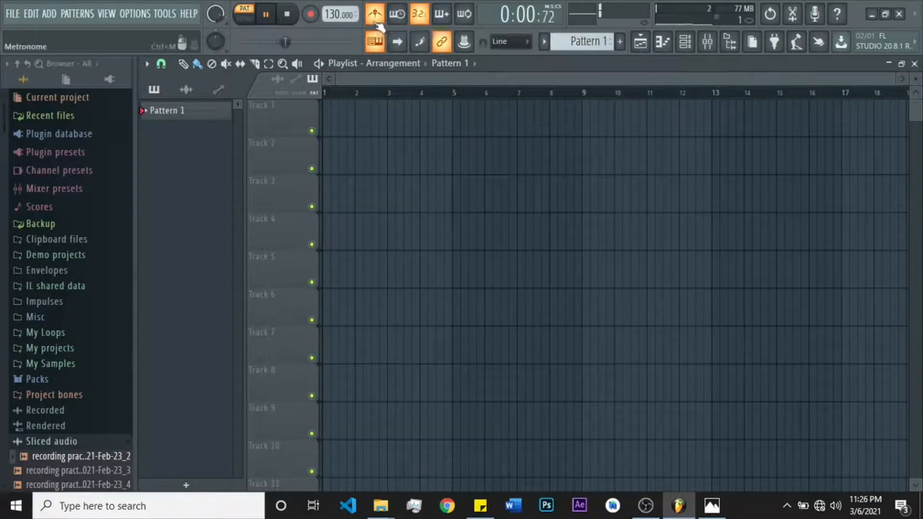
{"action": "right_click", "coordinate": [374, 15]}
{"action": "left_click", "coordinate": [395, 50]}
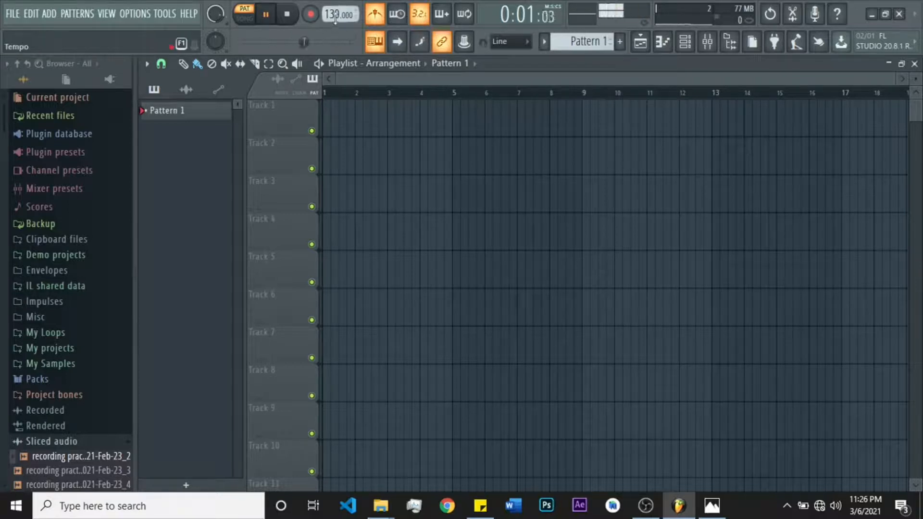
Lower the tempo to 95 BPM, raise it to 109 BPM while the metronome plays, and stop playback
{"action": "left_click_drag", "start_coordinate": [336, 15], "coordinate": [336, 46]}
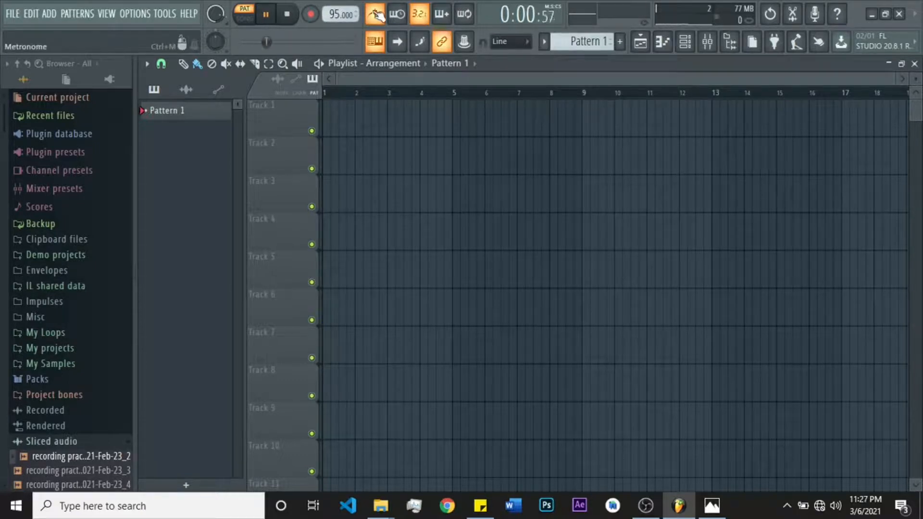
{"action": "left_click_drag", "start_coordinate": [336, 14], "coordinate": [329, 15]}
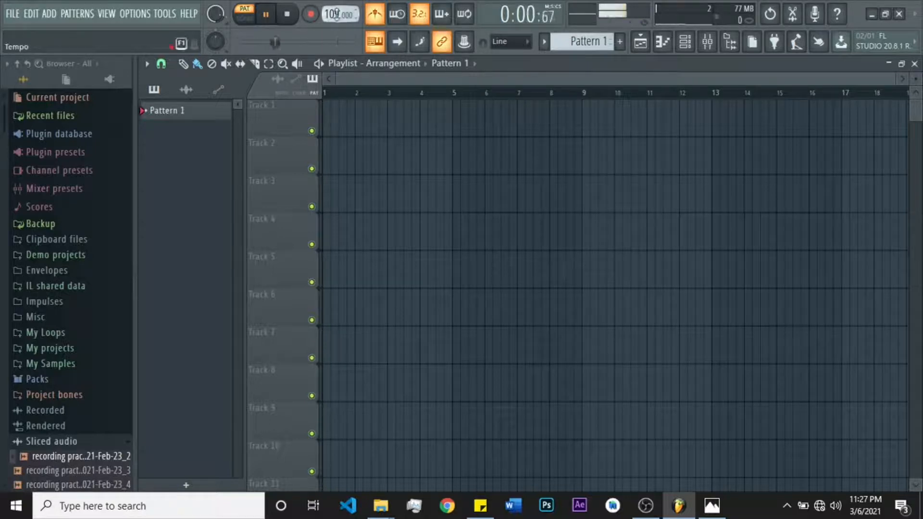
{"action": "left_click", "coordinate": [287, 14]}
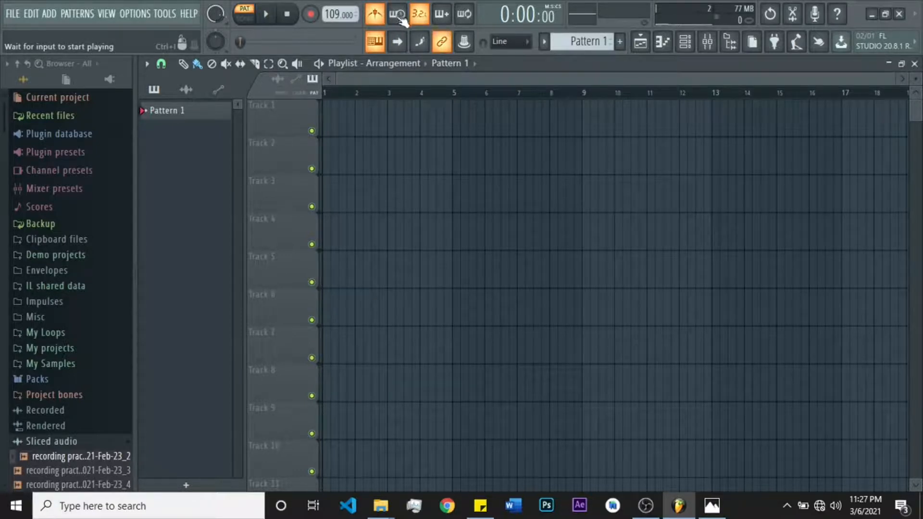
Compare starting and stopping playback with the wait-for-input option off and on, and turn that option back off
{"action": "left_click", "coordinate": [268, 15]}
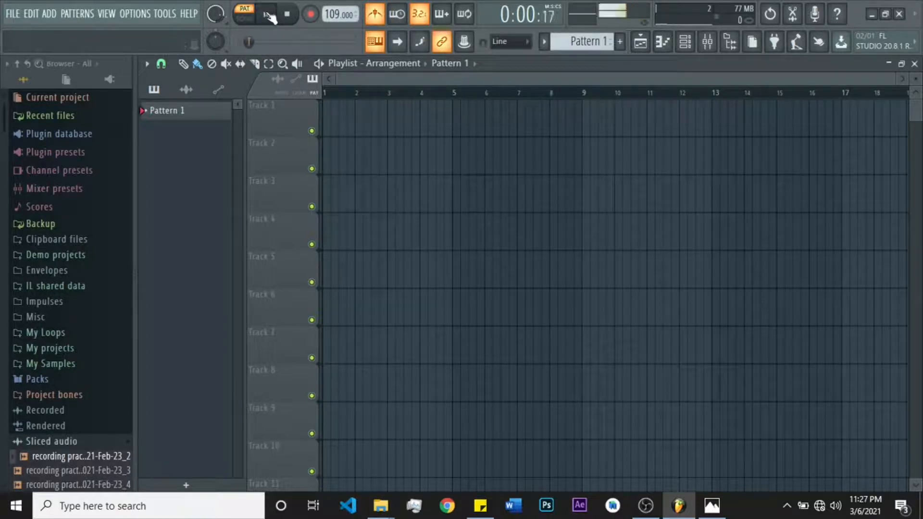
{"action": "left_click", "coordinate": [288, 15]}
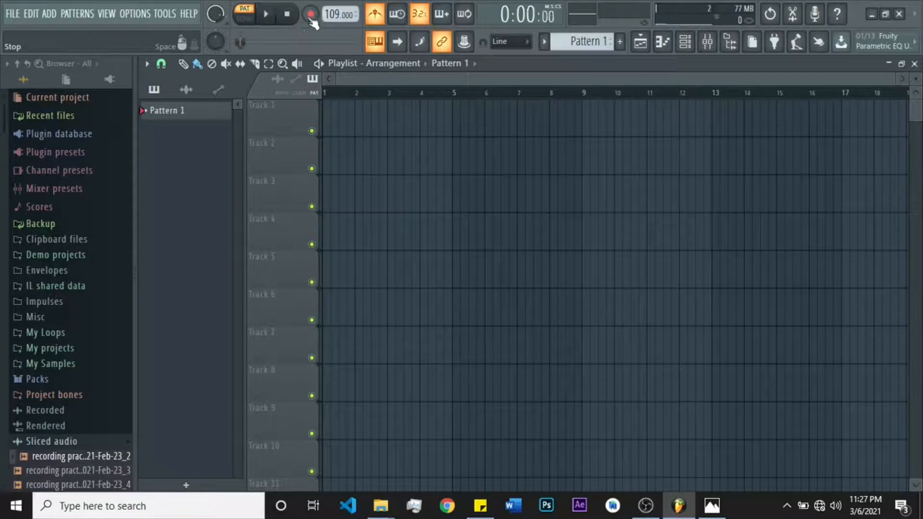
{"action": "left_click", "coordinate": [397, 15]}
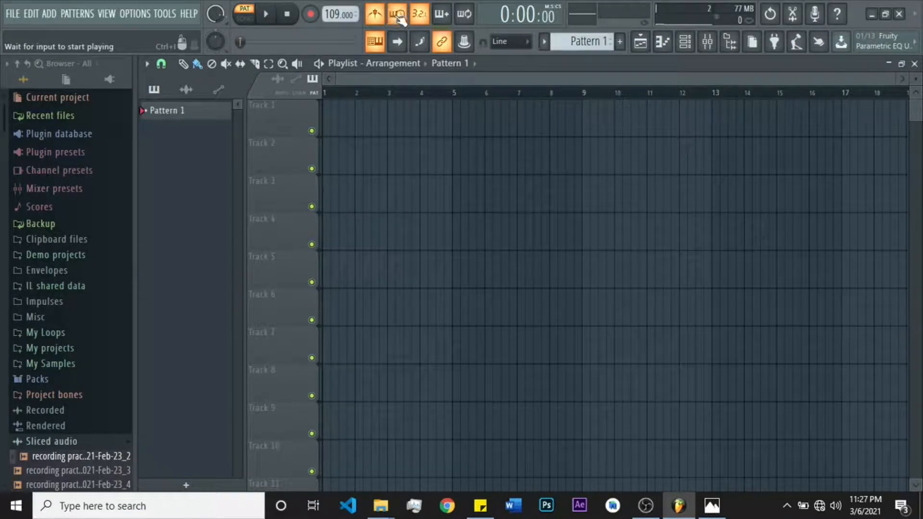
{"action": "left_click", "coordinate": [267, 15]}
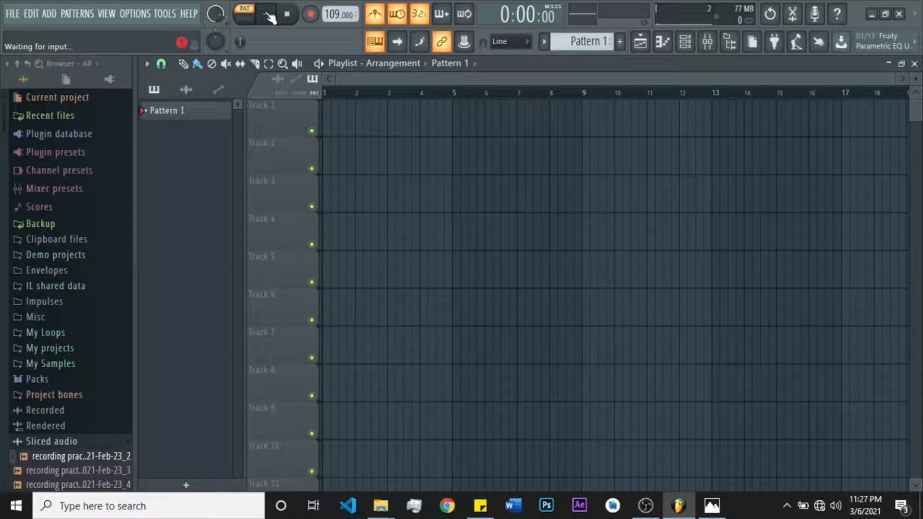
{"action": "left_click", "coordinate": [267, 15]}
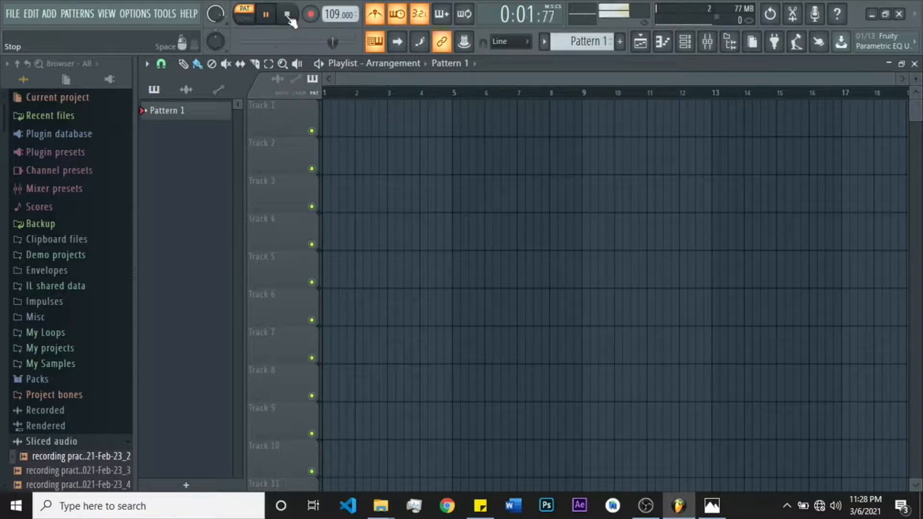
{"action": "left_click", "coordinate": [287, 15]}
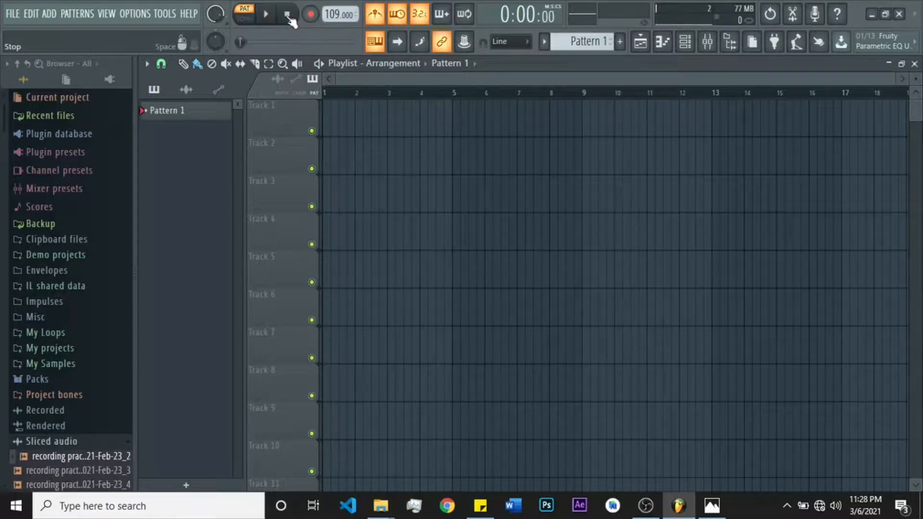
{"action": "left_click", "coordinate": [406, 18]}
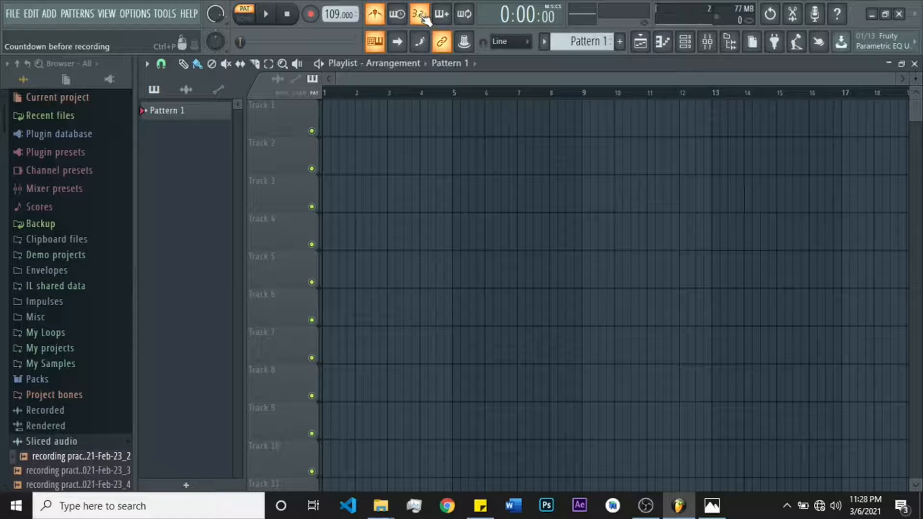
Arm recording for notes and automation, start playback in pattern mode with the recording countdown on, and stop it
{"action": "left_click", "coordinate": [313, 14]}
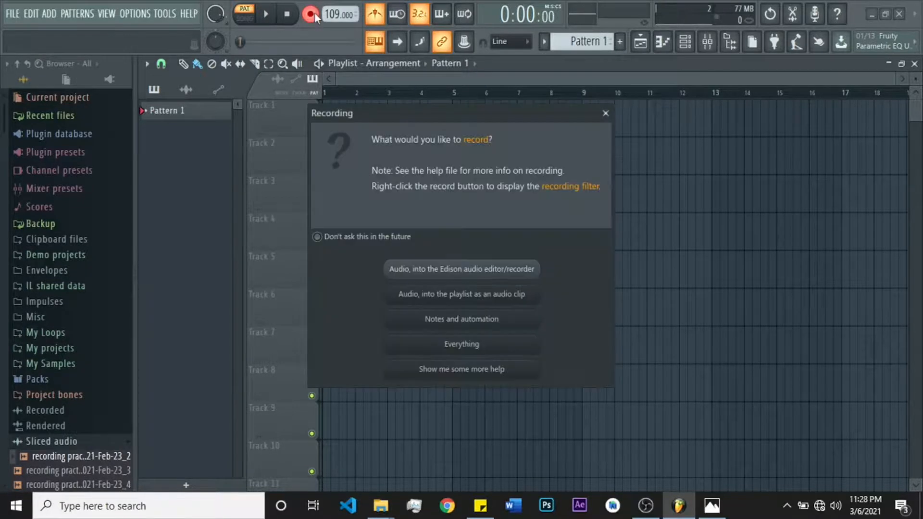
{"action": "left_click", "coordinate": [471, 322]}
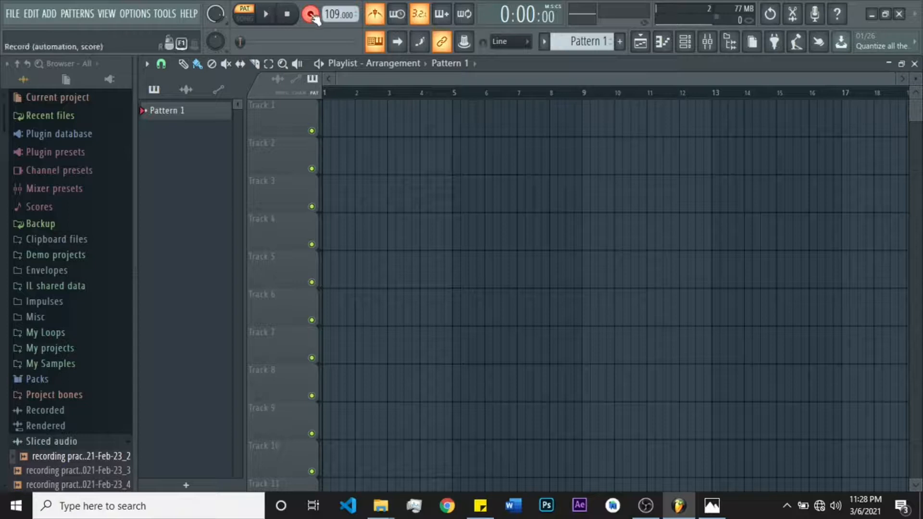
{"action": "left_click", "coordinate": [269, 17]}
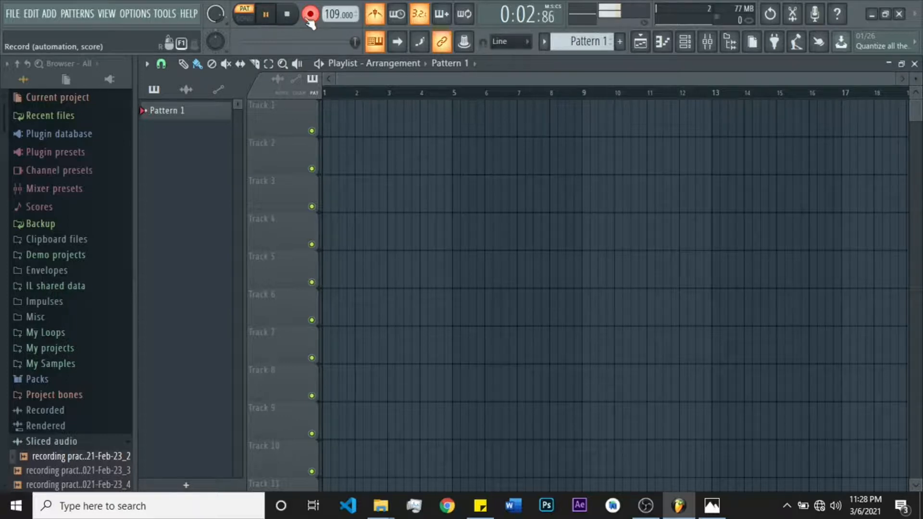
{"action": "left_click", "coordinate": [287, 17]}
Switch to song mode, run the armed recording with its countdown, and stop playback
{"action": "left_click", "coordinate": [243, 15]}
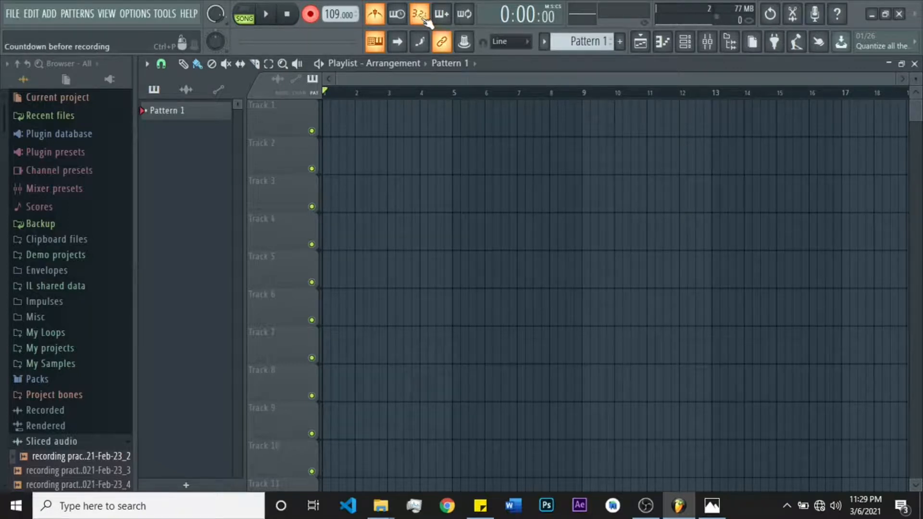
{"action": "left_click", "coordinate": [270, 16]}
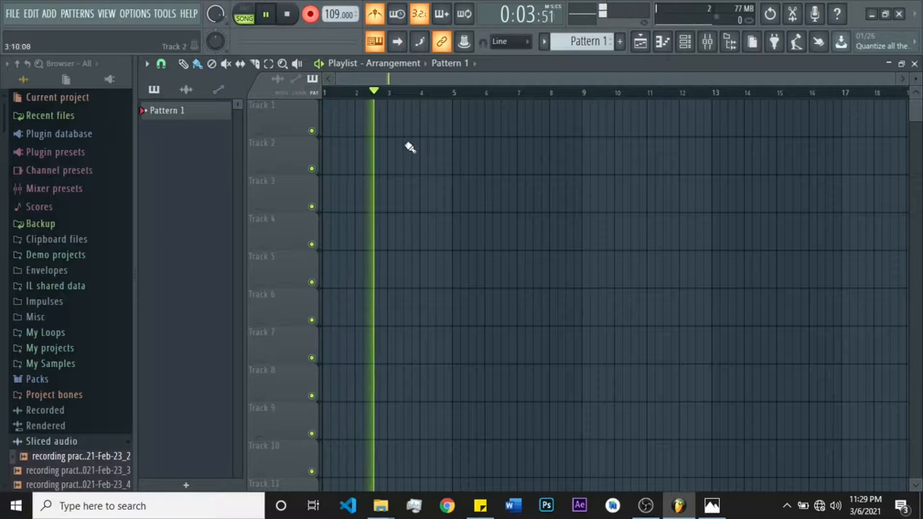
{"action": "left_click", "coordinate": [287, 14]}
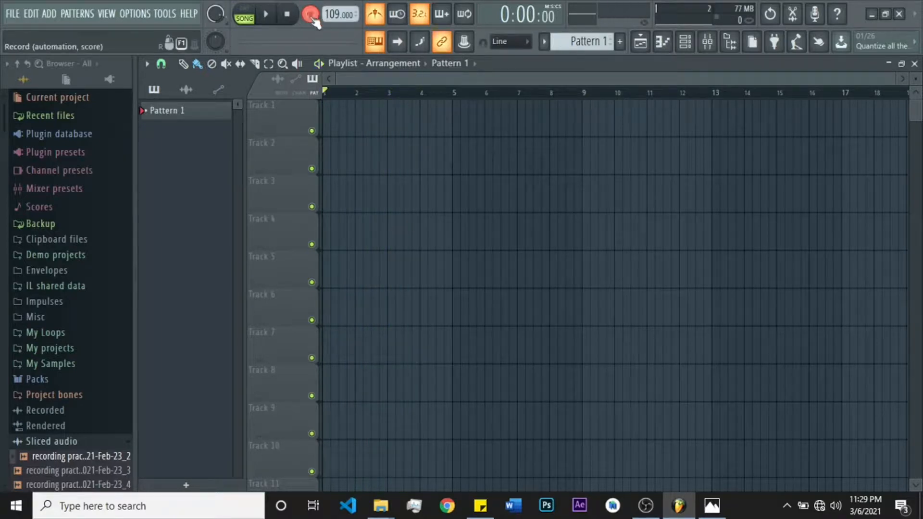
Turn off the recording countdown, test recording notes and automation in song mode without it, and turn the countdown back on
{"action": "left_click", "coordinate": [421, 16]}
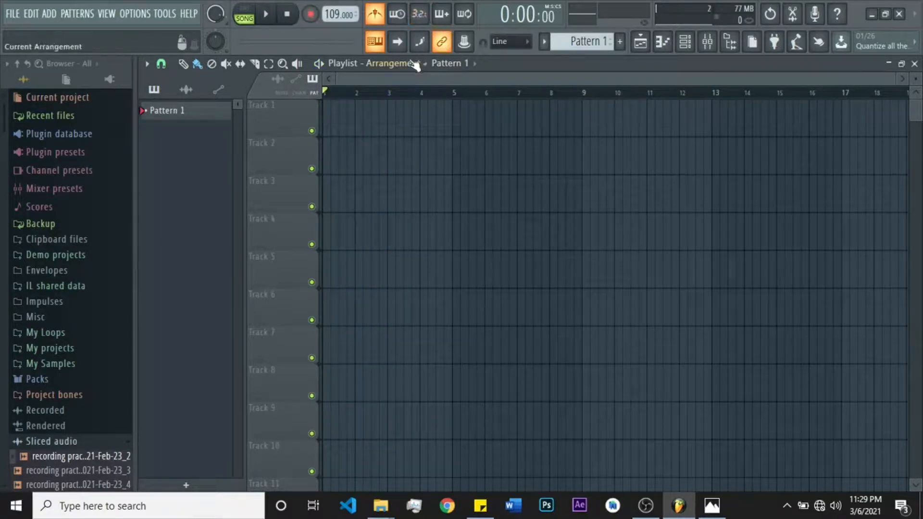
{"action": "left_click", "coordinate": [312, 15]}
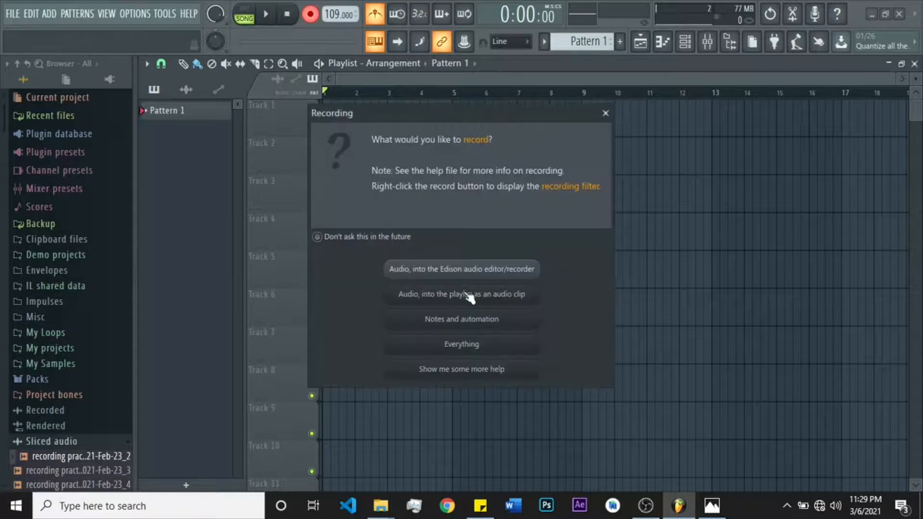
{"action": "left_click", "coordinate": [452, 327]}
{"action": "key", "text": "space"}
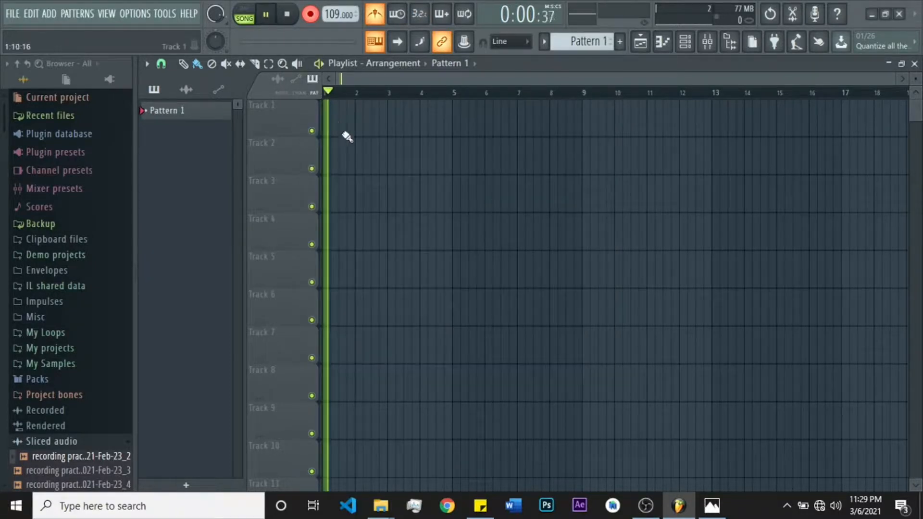
{"action": "left_click", "coordinate": [287, 16]}
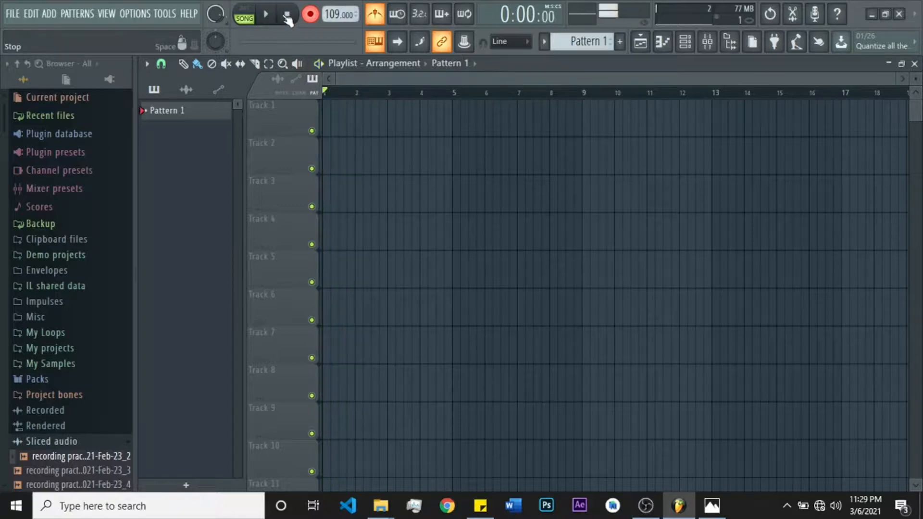
{"action": "left_click", "coordinate": [419, 14]}
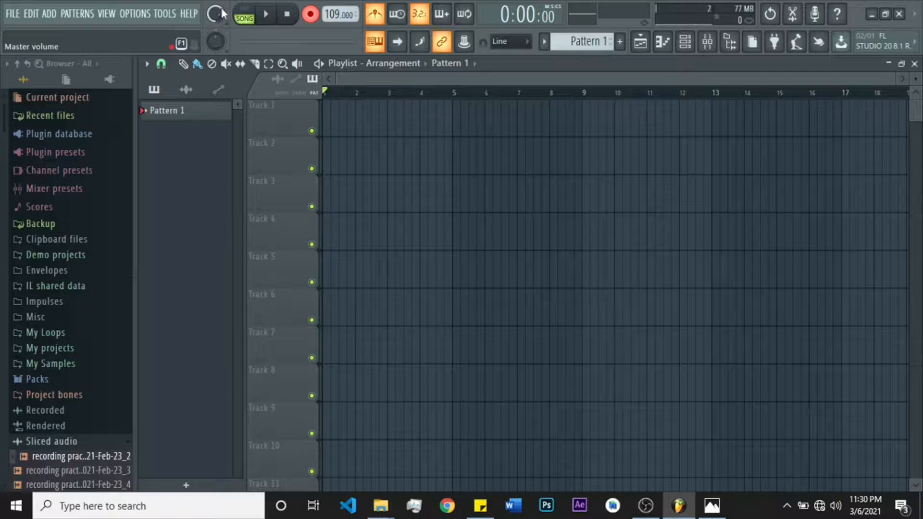
Try adjusting the master volume and briefly enable the controller-linking option
{"action": "mouse_move", "coordinate": [217, 15]}
{"action": "left_mouse_down"}
{"action": "mouse_move", "coordinate": [217, 32]}
{"action": "mouse_move", "coordinate": [217, 17]}
{"action": "left_mouse_up"}
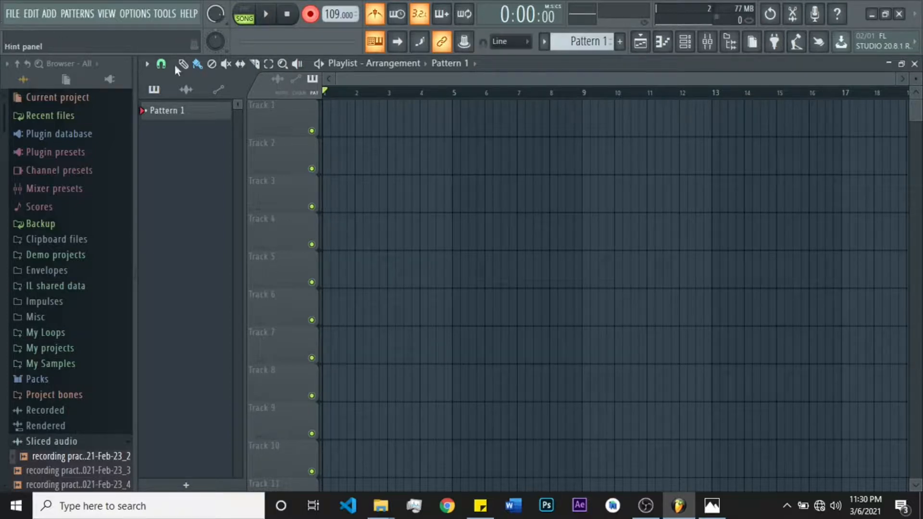
{"action": "left_click", "coordinate": [465, 42]}
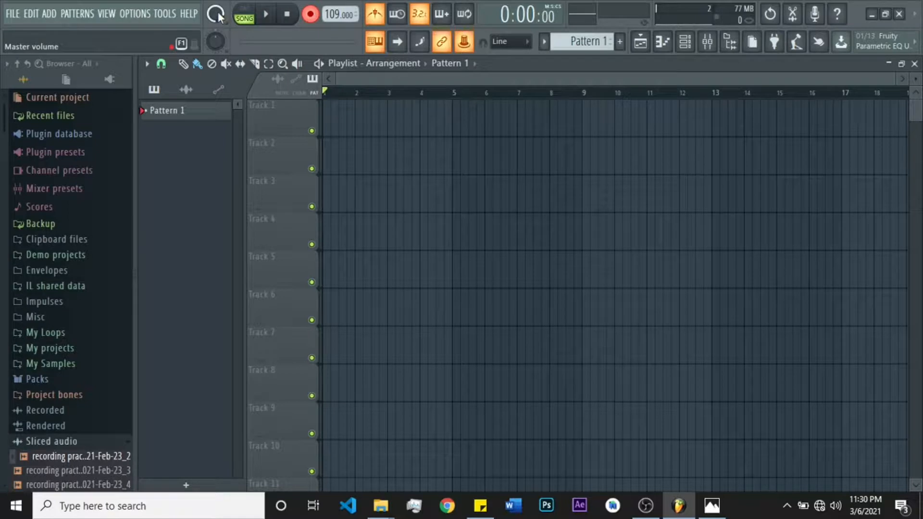
{"action": "mouse_move", "coordinate": [215, 14]}
{"action": "left_mouse_down"}
{"action": "mouse_move", "coordinate": [216, 24]}
{"action": "mouse_move", "coordinate": [219, 17]}
{"action": "left_mouse_up"}
{"action": "left_click_drag", "start_coordinate": [218, 13], "coordinate": [228, 26]}
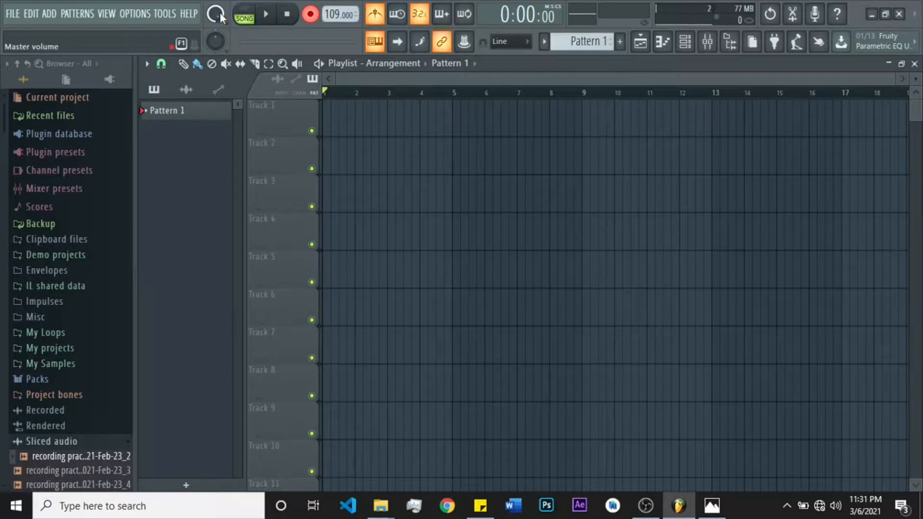
{"action": "left_click_drag", "start_coordinate": [220, 18], "coordinate": [278, 50]}
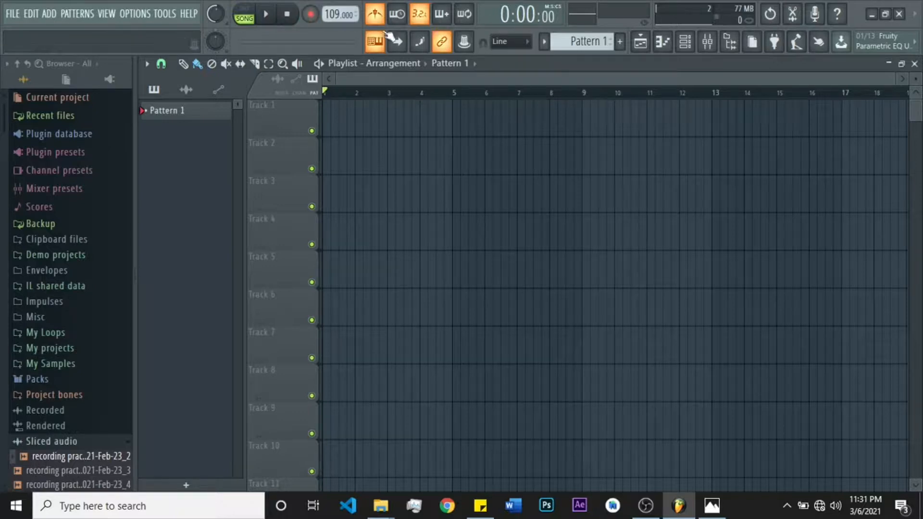
Open the recent project Option Riddim[40p Beats 2020.flp, discarding the changes to the untitled project
{"action": "left_click", "coordinate": [13, 14]}
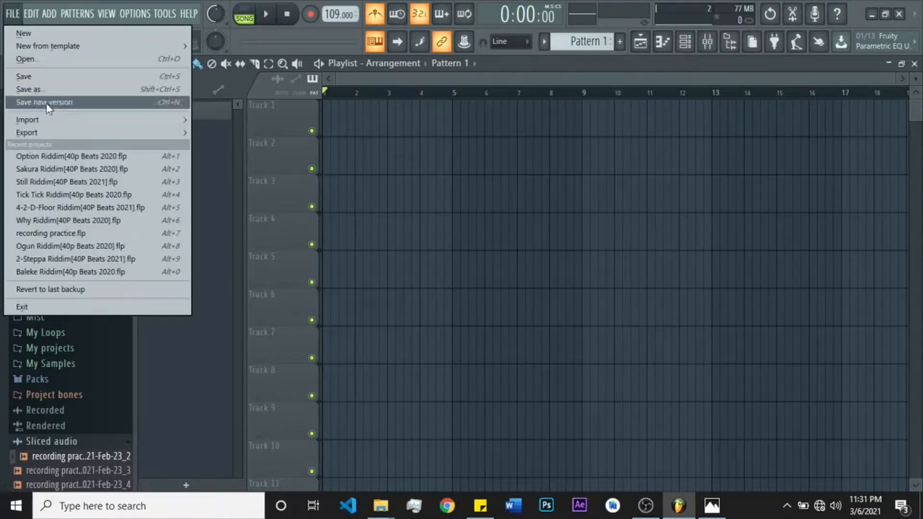
{"action": "left_click", "coordinate": [59, 156]}
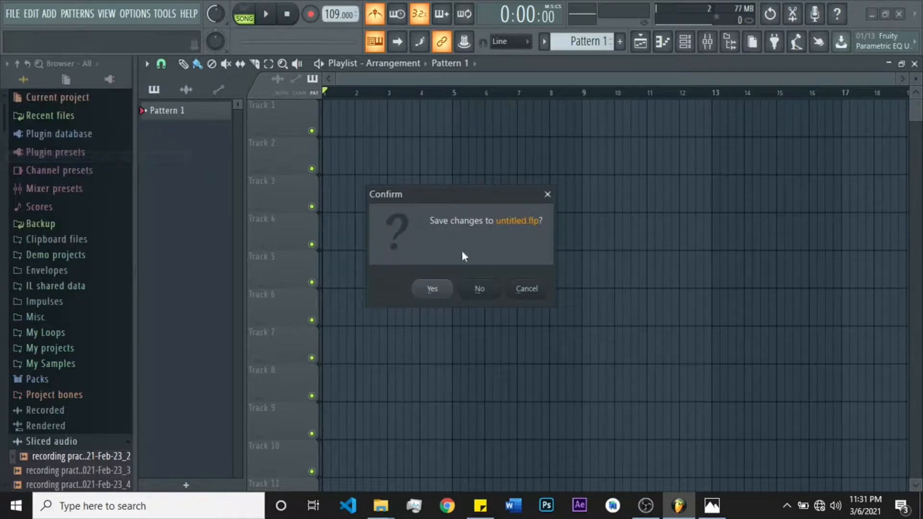
{"action": "left_click", "coordinate": [480, 289]}
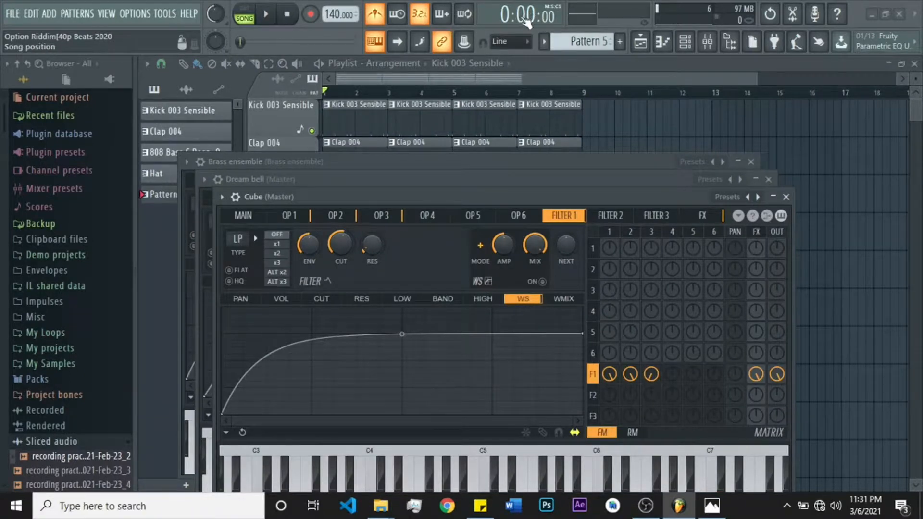
Play the song with the time display in Minute:Second:Centisecond and in Bar:Beat/Step:Tick mode, and return it to Minute:Second:Centisecond
{"action": "left_click", "coordinate": [271, 16]}
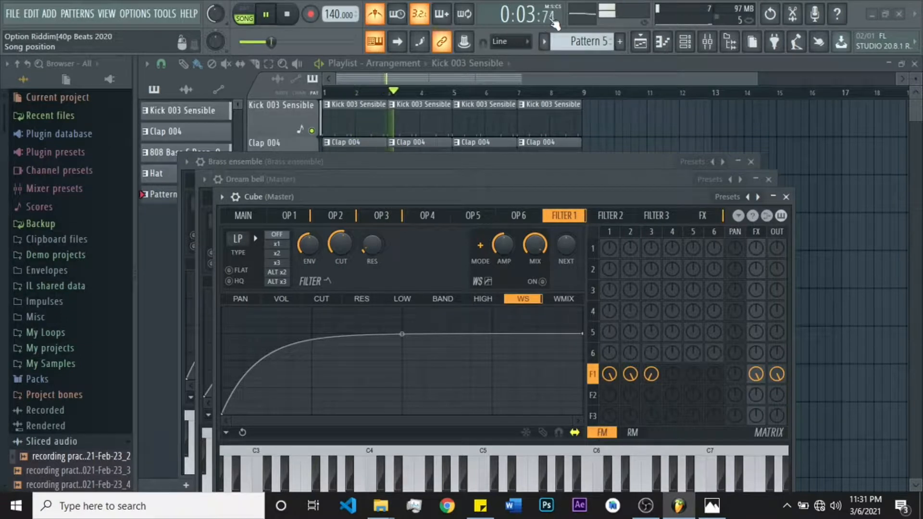
{"action": "left_click", "coordinate": [288, 15]}
{"action": "right_click", "coordinate": [532, 18]}
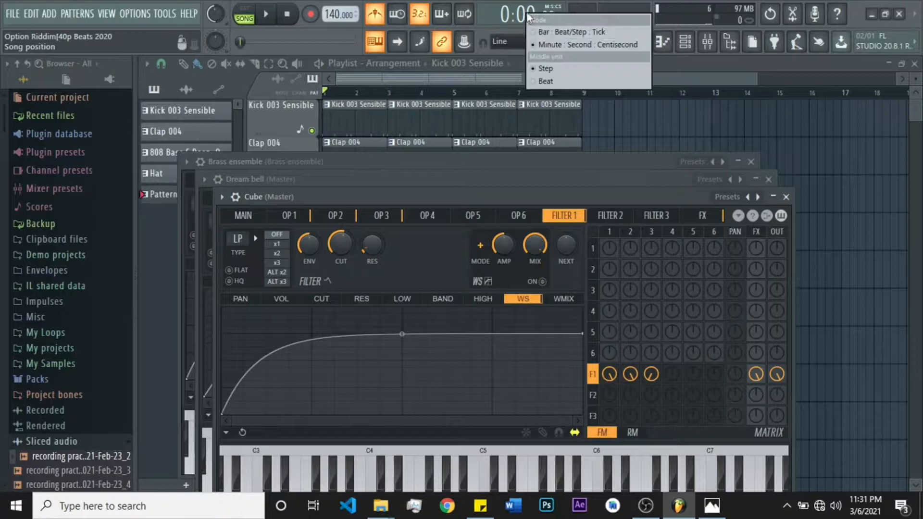
{"action": "left_click", "coordinate": [561, 31]}
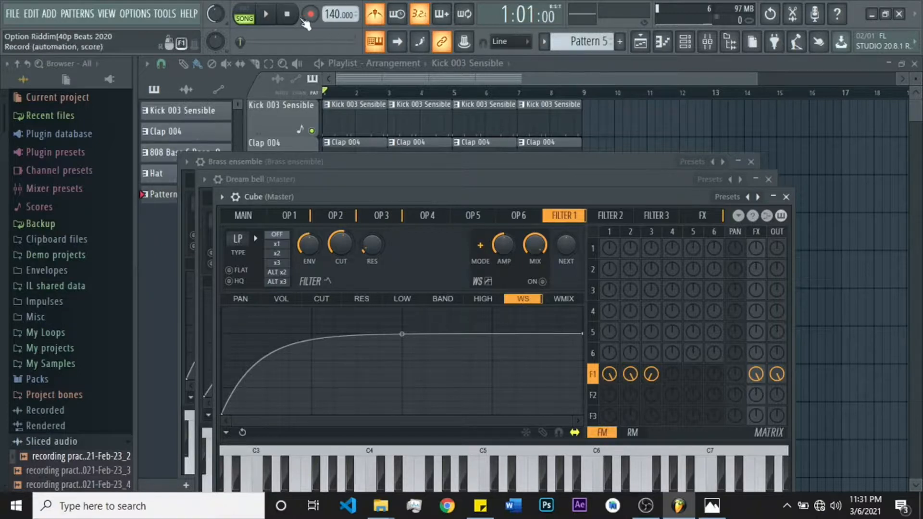
{"action": "left_click", "coordinate": [265, 14]}
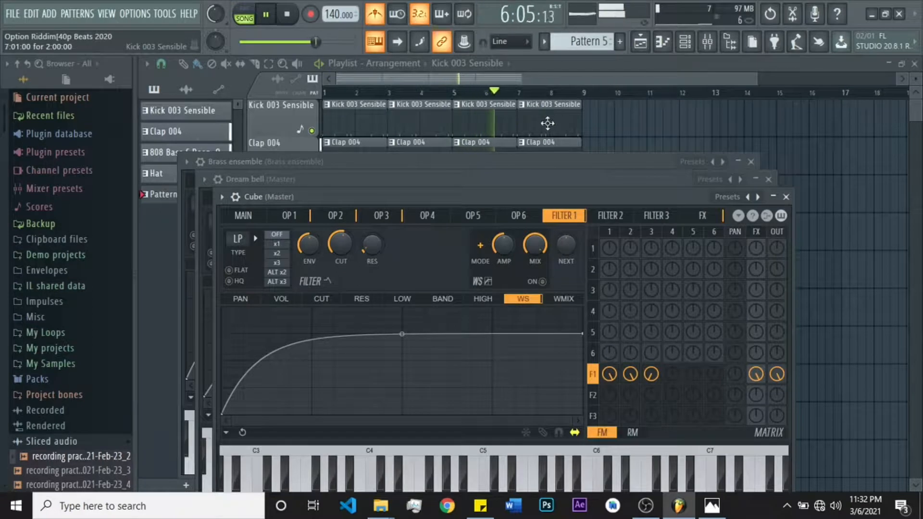
{"action": "left_click", "coordinate": [287, 14]}
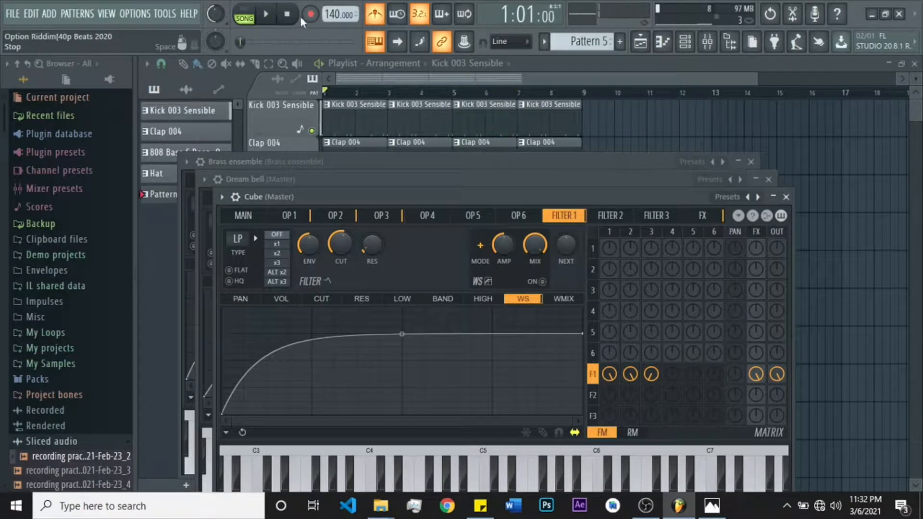
{"action": "left_click", "coordinate": [510, 16]}
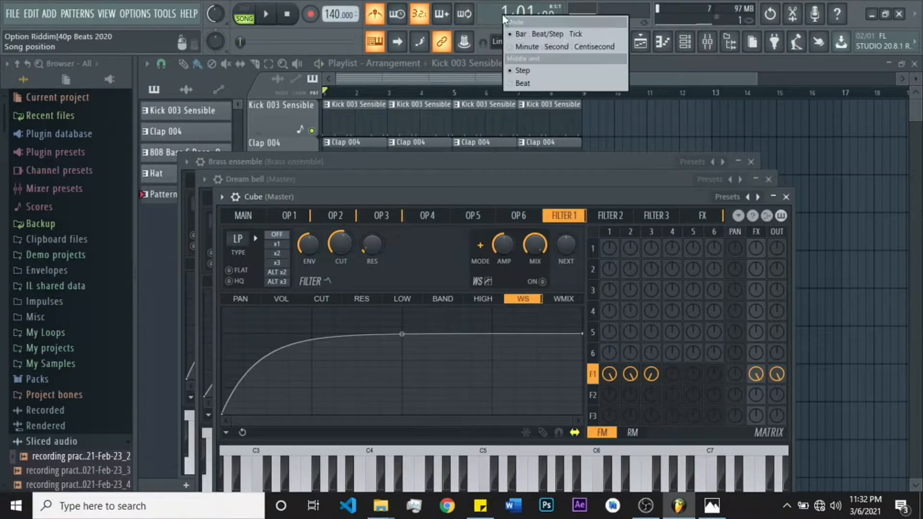
{"action": "left_click", "coordinate": [538, 47]}
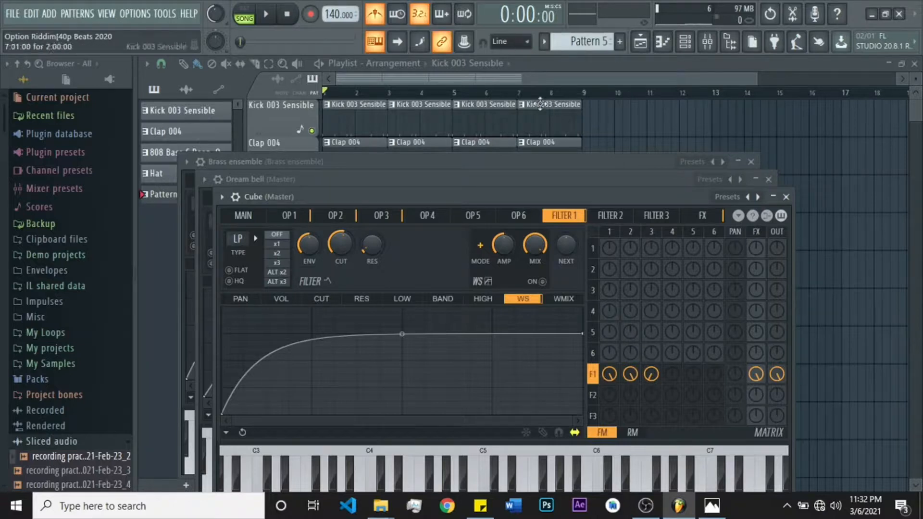
Try placing extra pattern clips after the existing ones in the playlist, including Clap 004 at bar 10, and delete them
{"action": "left_click", "coordinate": [590, 120]}
{"action": "right_click", "coordinate": [602, 121]}
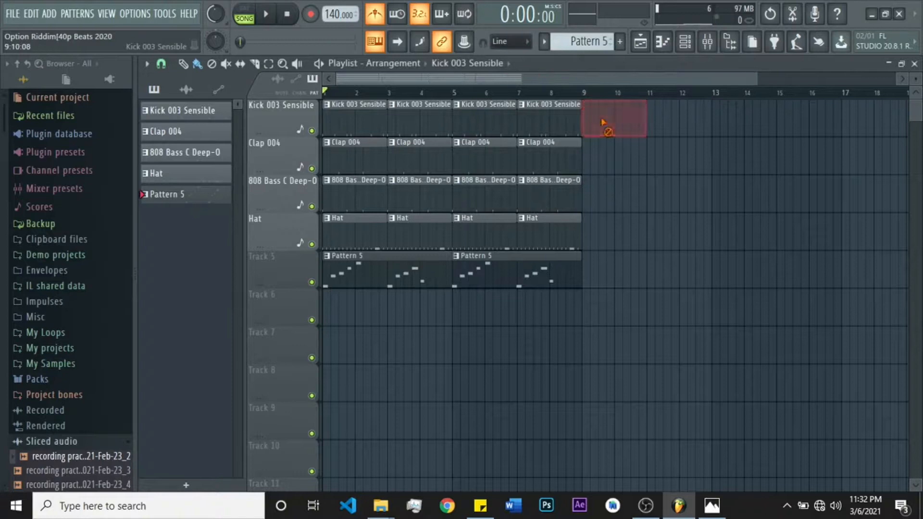
{"action": "left_click", "coordinate": [563, 156]}
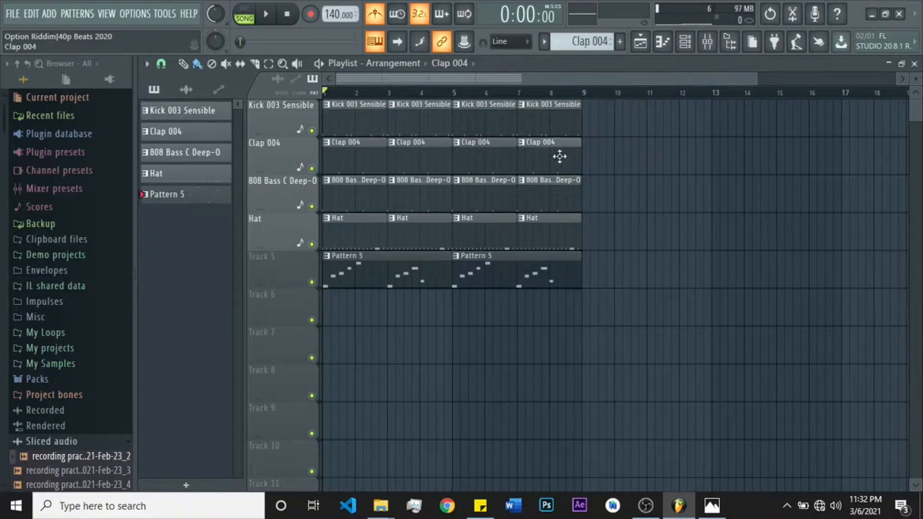
{"action": "left_click", "coordinate": [618, 153]}
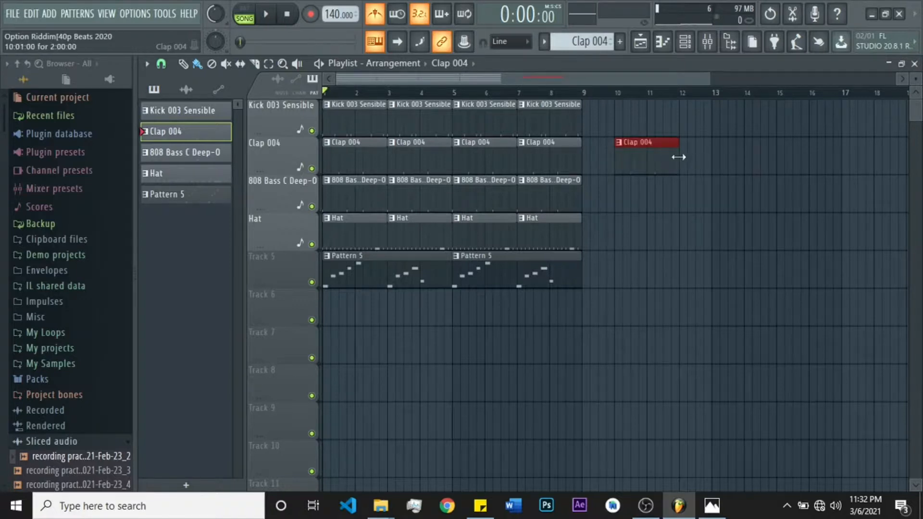
{"action": "left_click", "coordinate": [684, 159]}
{"action": "right_click", "coordinate": [691, 157]}
{"action": "right_click", "coordinate": [665, 159]}
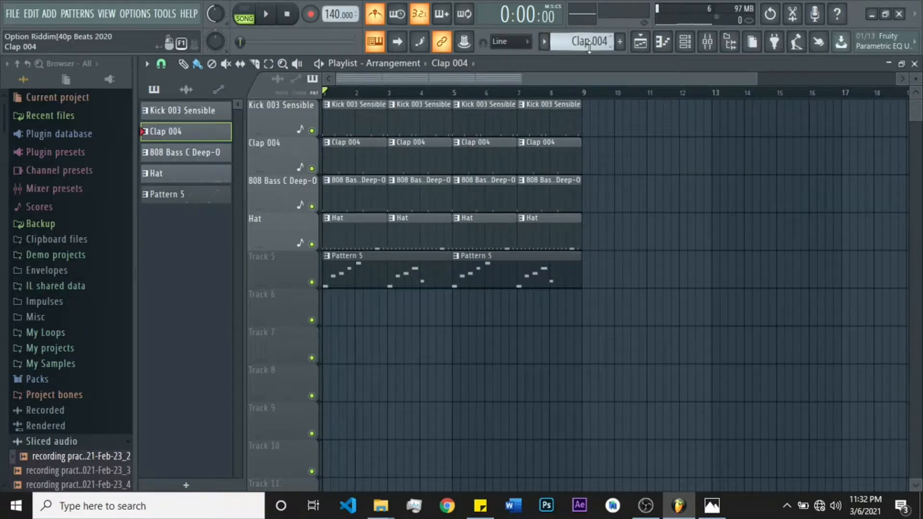
Start a new project without saving the changes to the Option Riddim project
{"action": "left_click", "coordinate": [12, 15]}
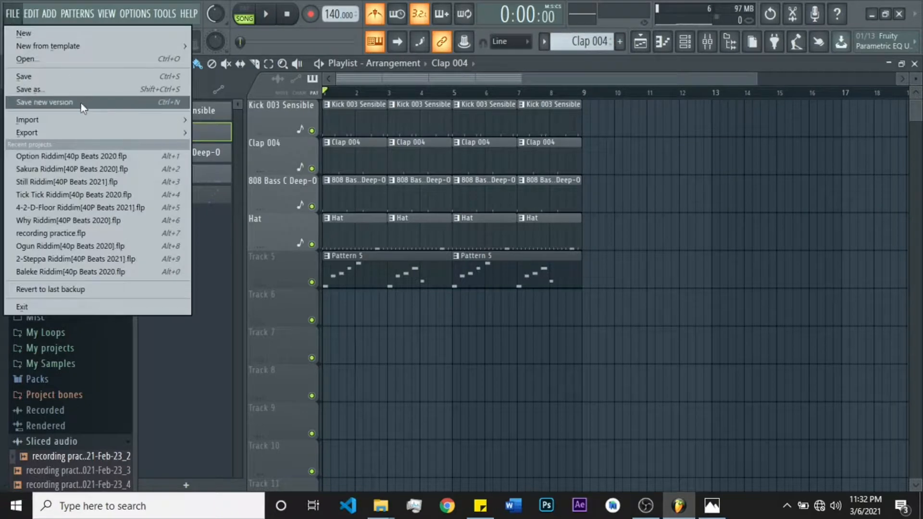
{"action": "left_click", "coordinate": [24, 33]}
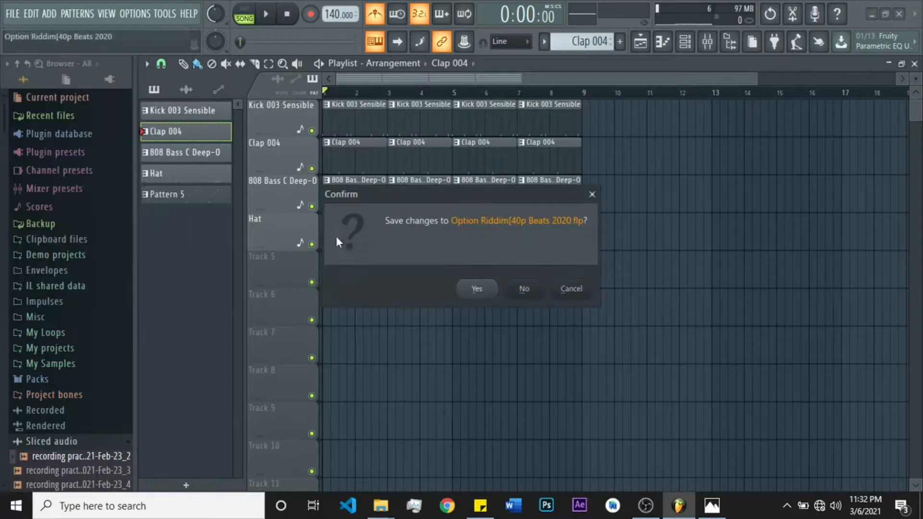
{"action": "left_click", "coordinate": [523, 292]}
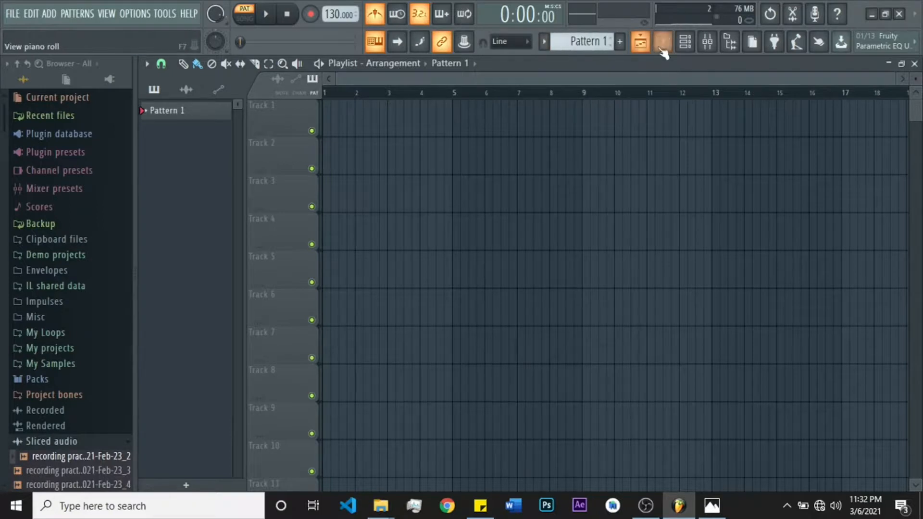
Program Kick hits on steps 1, 5, 9 and 13 in the channel rack and fill Track 1 with Pattern 1 clips across bars 1 to 9
{"action": "left_click", "coordinate": [685, 41]}
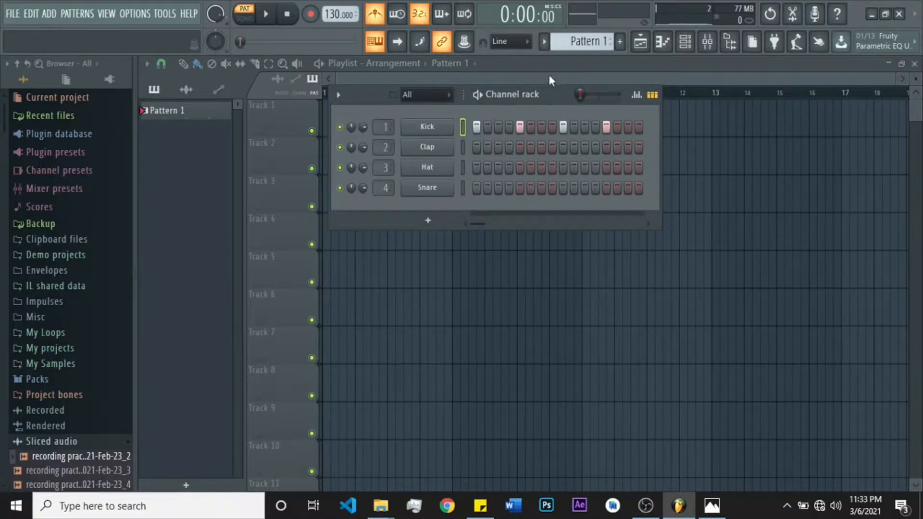
{"action": "left_click", "coordinate": [582, 77]}
{"action": "mouse_move", "coordinate": [181, 115]}
{"action": "left_mouse_down"}
{"action": "mouse_move", "coordinate": [513, 133]}
{"action": "mouse_move", "coordinate": [611, 126]}
{"action": "left_mouse_up"}
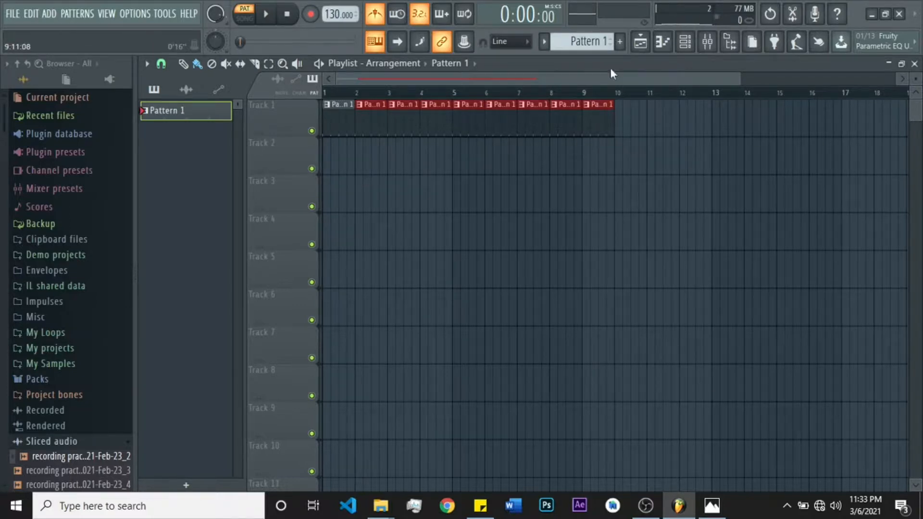
{"action": "left_click", "coordinate": [640, 41]}
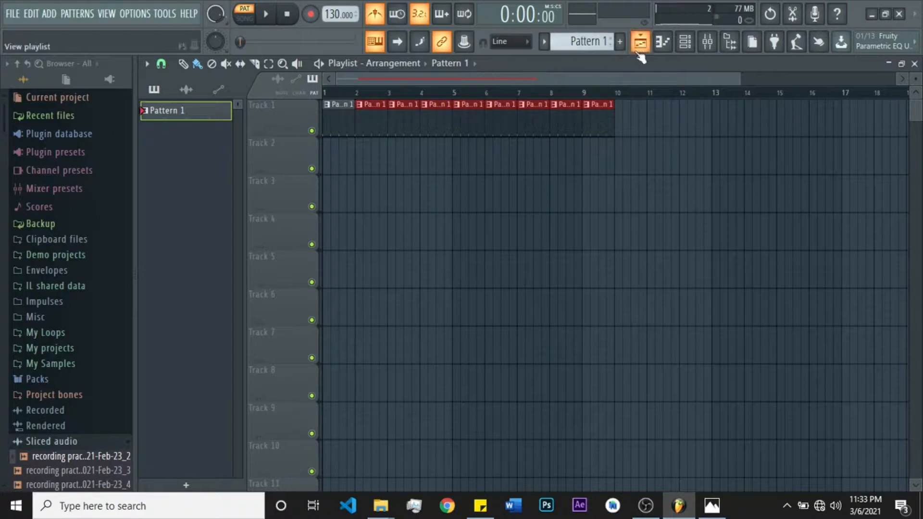
Program Snare hits on steps 4, 7, 12 and 15 of Pattern 2 and fill Track 2 with Pattern 2 clips across bars 1 to 9
{"action": "left_click", "coordinate": [688, 47]}
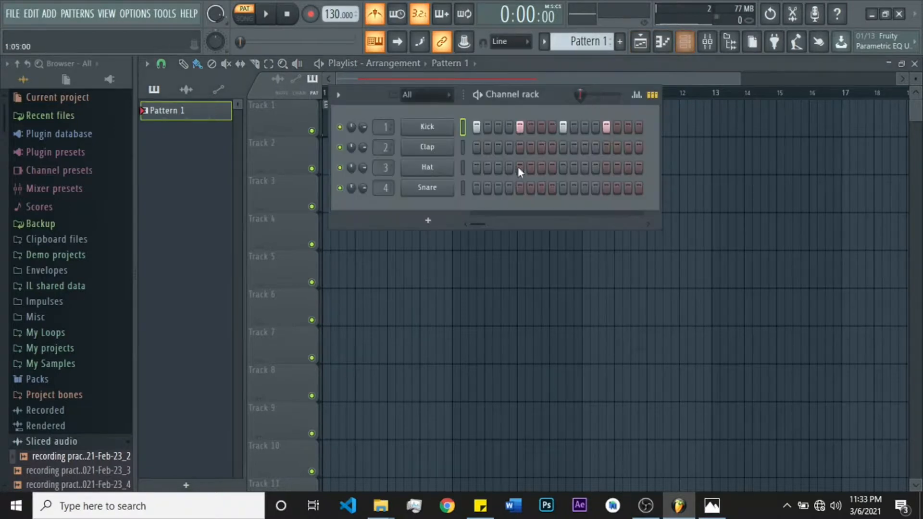
{"action": "left_click", "coordinate": [508, 187]}
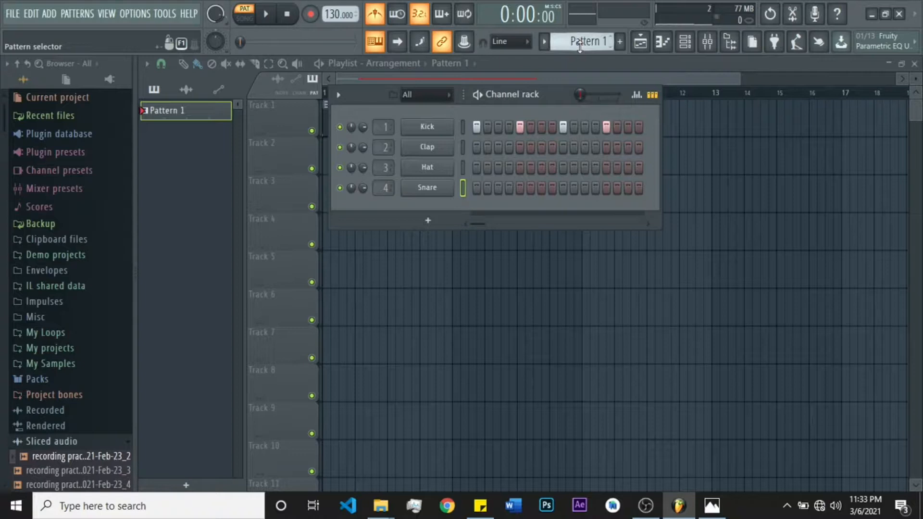
{"action": "scroll", "coordinate": [580, 46], "scroll_direction": "up", "scroll_amount": 1}
{"action": "scroll", "coordinate": [579, 45], "scroll_direction": "down", "scroll_amount": 1}
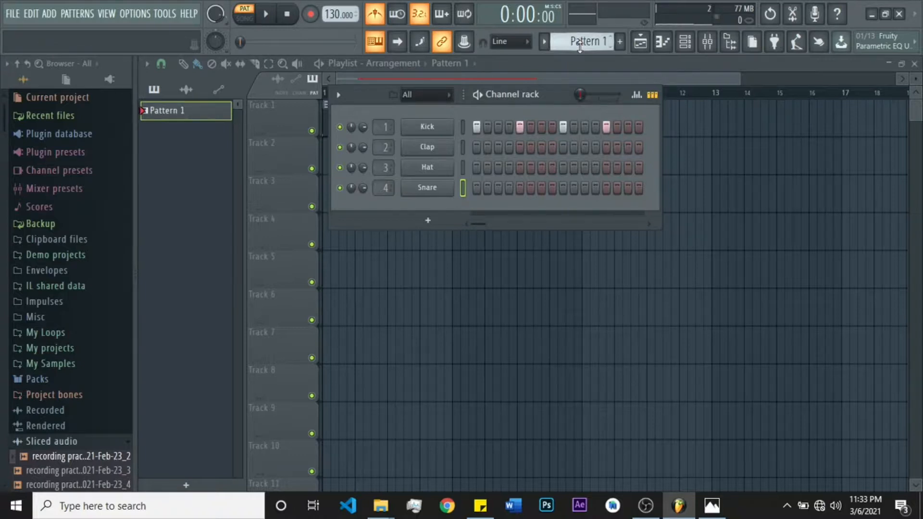
{"action": "scroll", "coordinate": [580, 45], "scroll_direction": "up", "scroll_amount": 1}
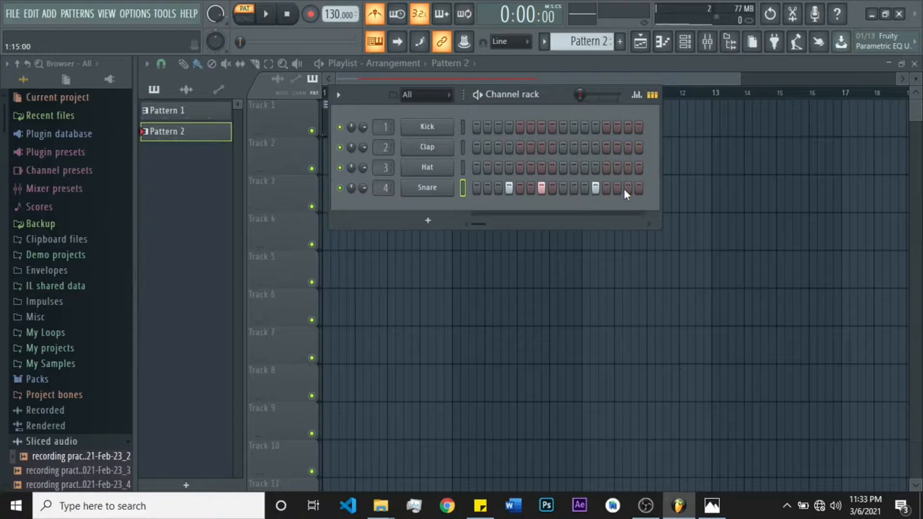
{"action": "key", "text": "F6"}
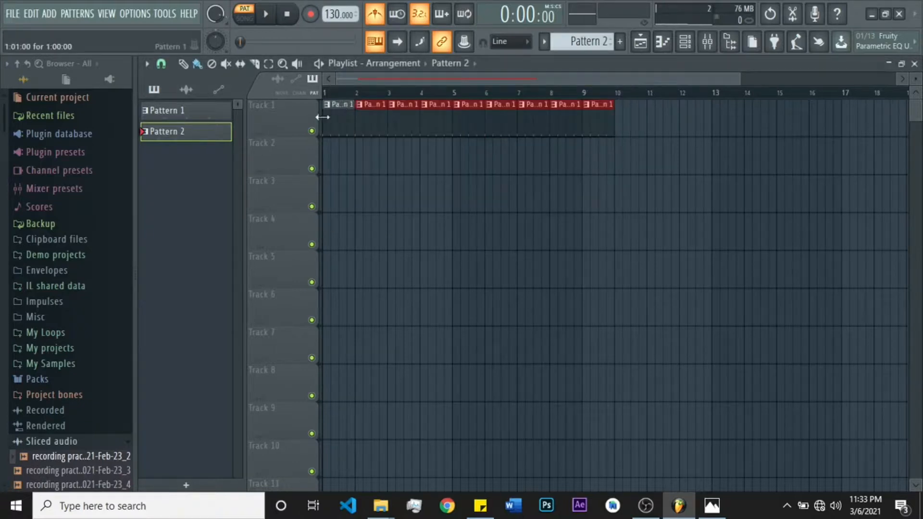
{"action": "mouse_move", "coordinate": [187, 136]}
{"action": "left_mouse_down"}
{"action": "mouse_move", "coordinate": [329, 157]}
{"action": "mouse_move", "coordinate": [320, 153]}
{"action": "mouse_move", "coordinate": [364, 169]}
{"action": "mouse_move", "coordinate": [583, 171]}
{"action": "mouse_move", "coordinate": [601, 145]}
{"action": "left_mouse_up"}
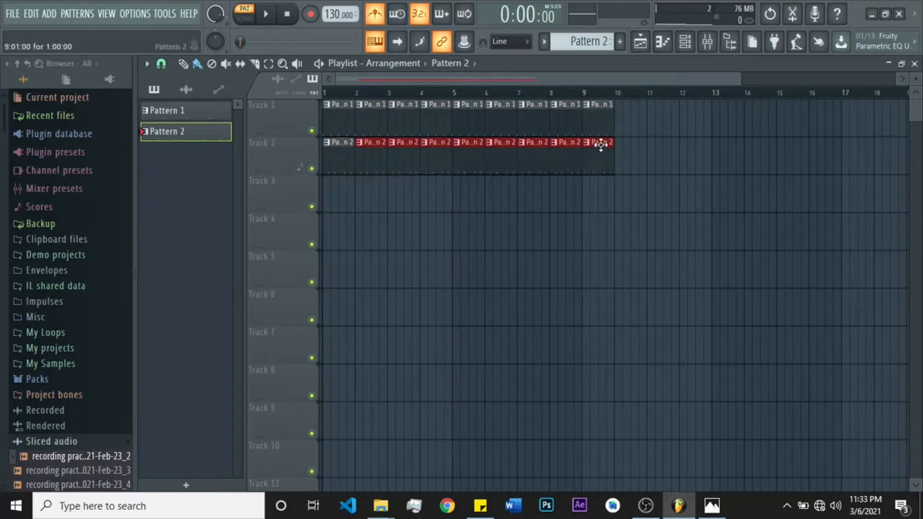
Play Pattern 2 and Pattern 1 with the metronome turned off, then switch playback to song mode and stop it
{"action": "left_click", "coordinate": [267, 15]}
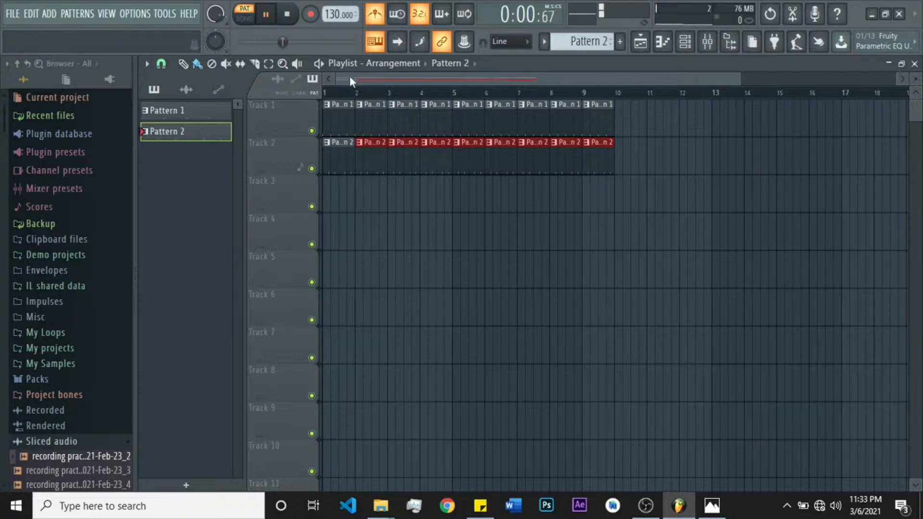
{"action": "left_click", "coordinate": [377, 16]}
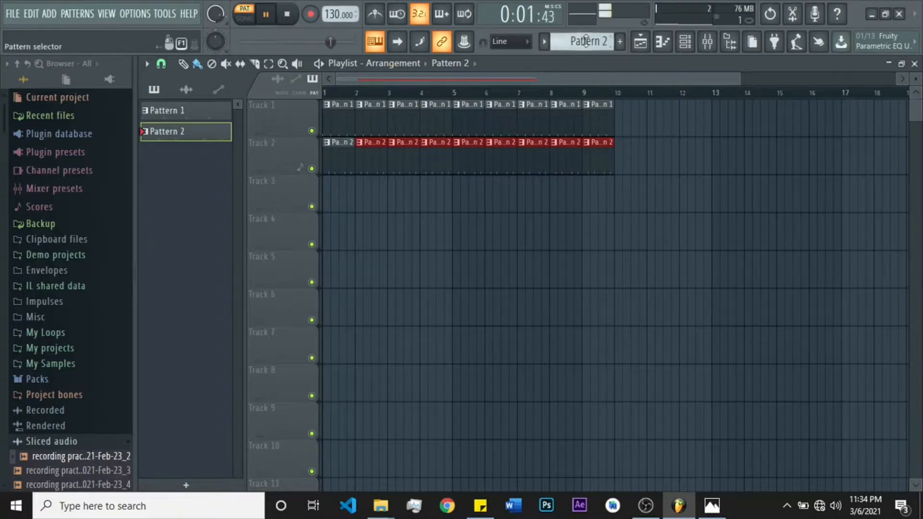
{"action": "scroll", "coordinate": [585, 41], "scroll_direction": "up", "scroll_amount": 1}
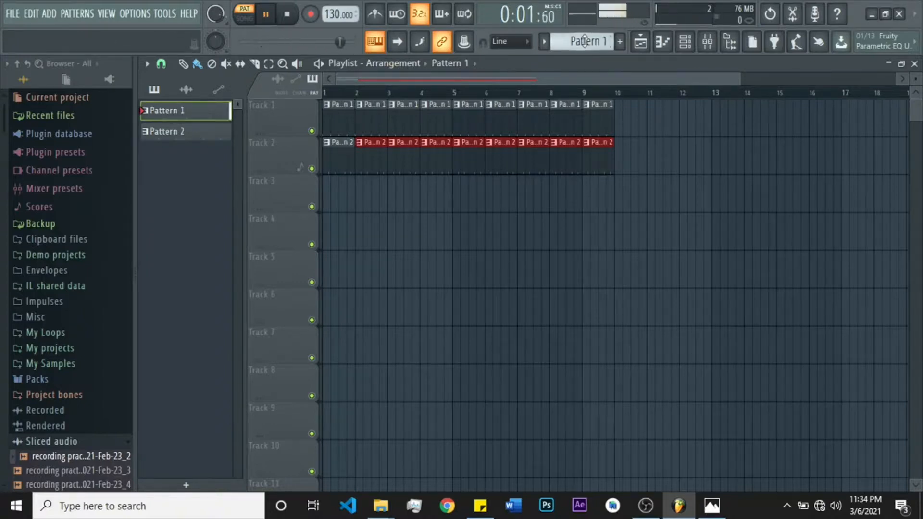
{"action": "left_click", "coordinate": [248, 21]}
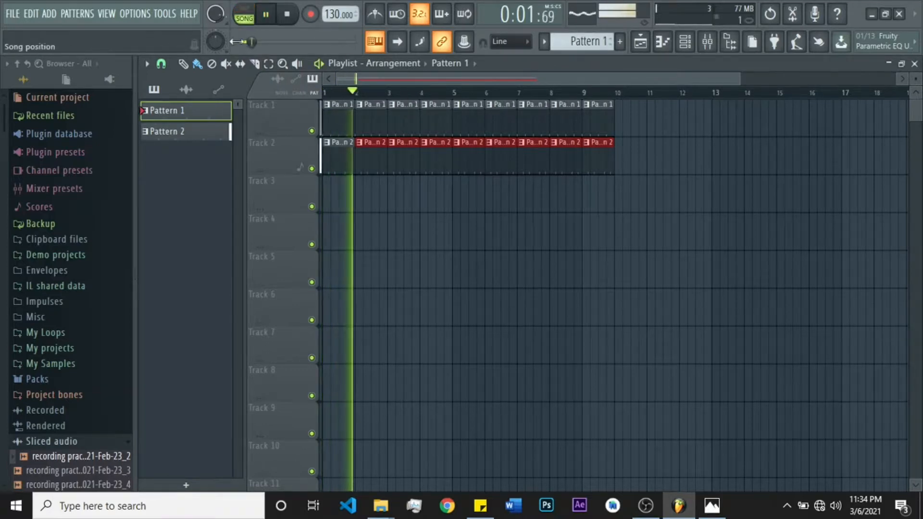
{"action": "left_click", "coordinate": [288, 19]}
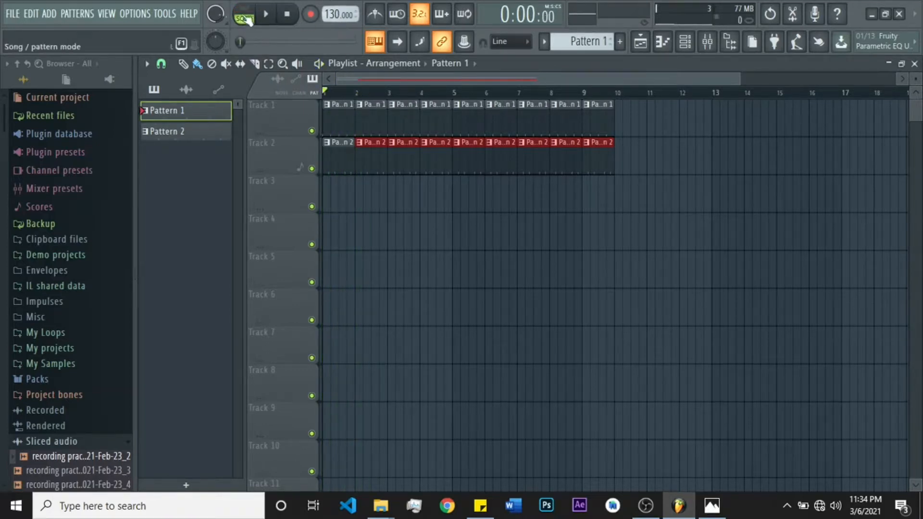
Play the arrangement in song mode while lowering the tempo to 98 BPM, and stop playback
{"action": "left_click", "coordinate": [266, 18]}
{"action": "left_click_drag", "start_coordinate": [334, 18], "coordinate": [333, 49]}
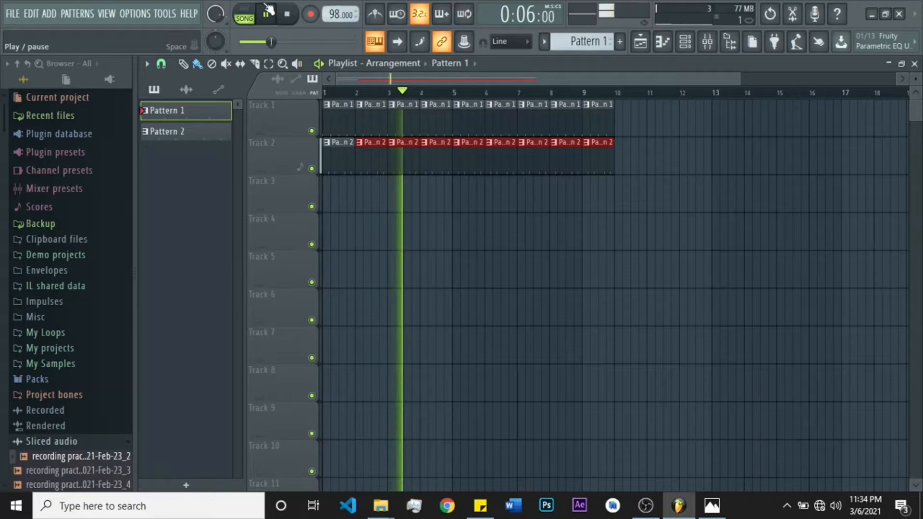
{"action": "left_click", "coordinate": [287, 14]}
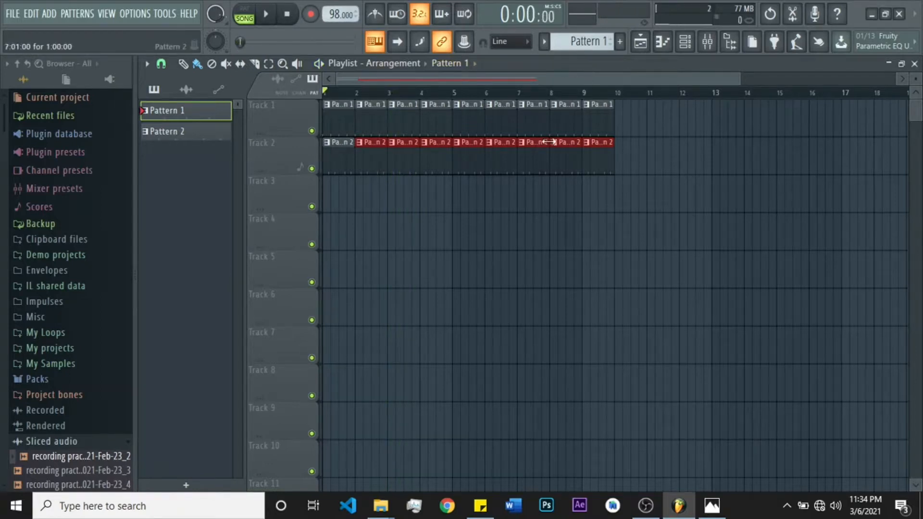
Delete all pattern clips from Tracks 1 and 2 in the playlist and undo the deletion
{"action": "mouse_move", "coordinate": [627, 123]}
{"action": "left_mouse_down"}
{"action": "mouse_move", "coordinate": [377, 134]}
{"action": "mouse_move", "coordinate": [336, 156]}
{"action": "mouse_move", "coordinate": [607, 167]}
{"action": "left_mouse_up"}
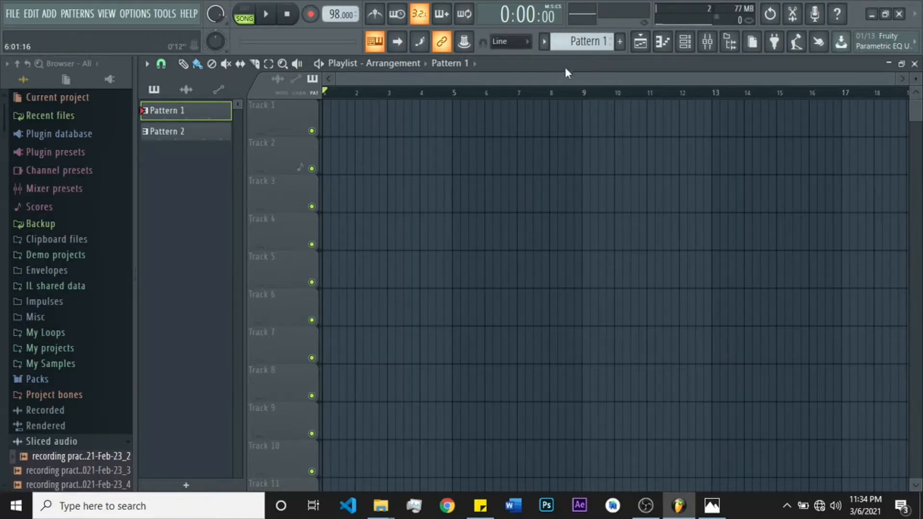
{"action": "key", "text": "ctrl+z"}
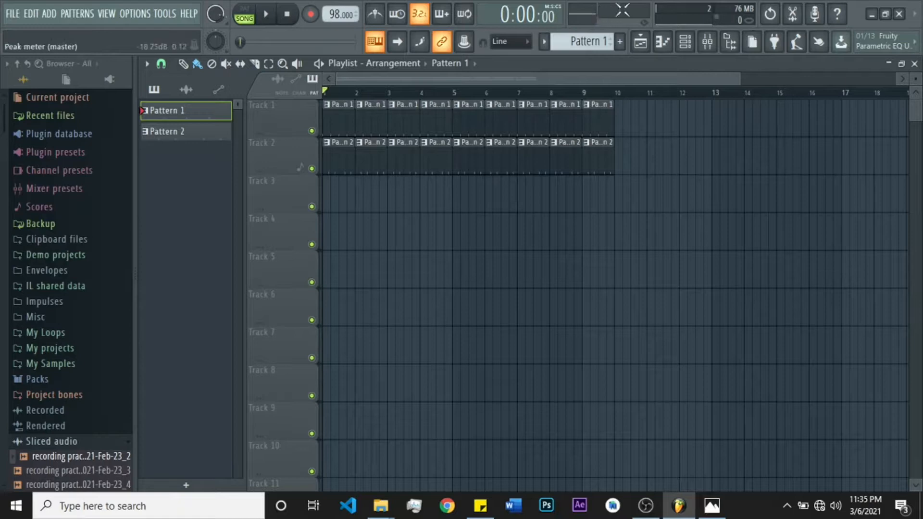
Play the song while turning the master volume down and back up, and stop playback
{"action": "left_click", "coordinate": [265, 15]}
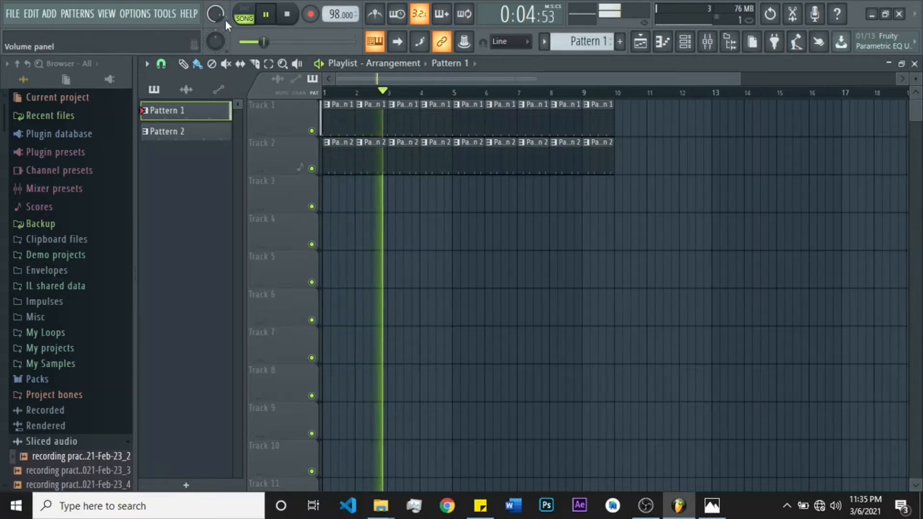
{"action": "mouse_move", "coordinate": [218, 16]}
{"action": "left_mouse_down"}
{"action": "mouse_move", "coordinate": [218, 8]}
{"action": "mouse_move", "coordinate": [218, 26]}
{"action": "left_mouse_up"}
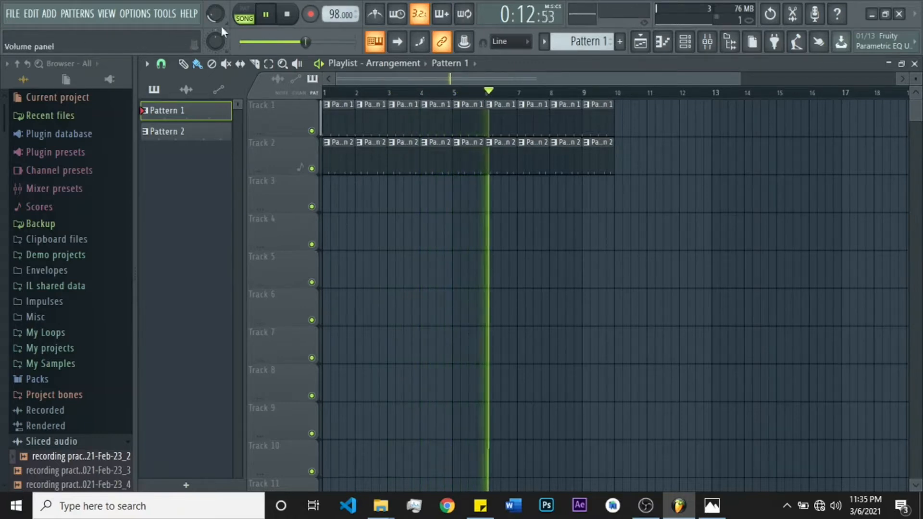
{"action": "left_click_drag", "start_coordinate": [216, 16], "coordinate": [216, 2]}
{"action": "left_click", "coordinate": [286, 14]}
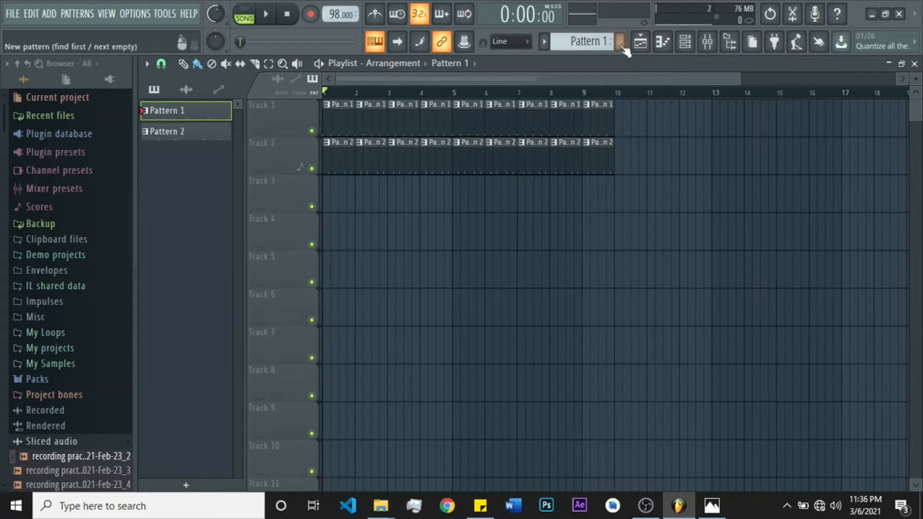
Hide and reshow the playlist, and open and close the Snare channel's piano roll
{"action": "left_click", "coordinate": [641, 43]}
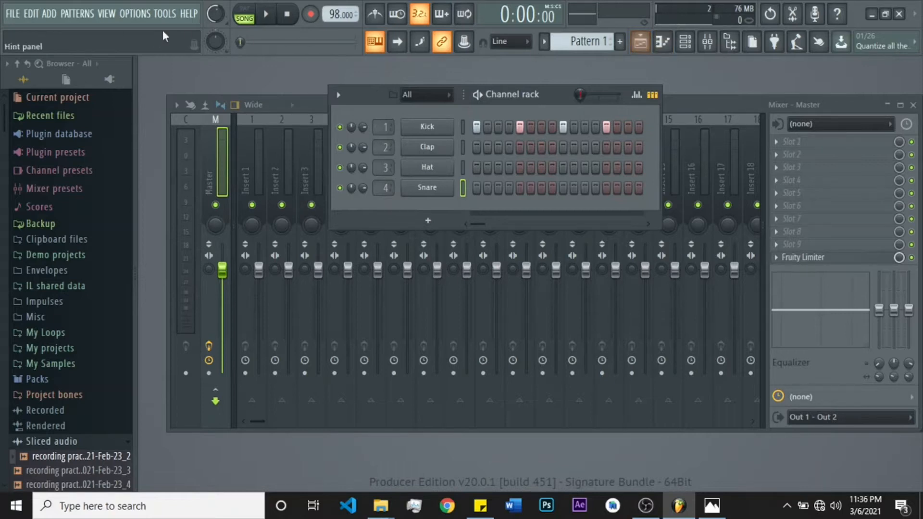
{"action": "left_click", "coordinate": [641, 43]}
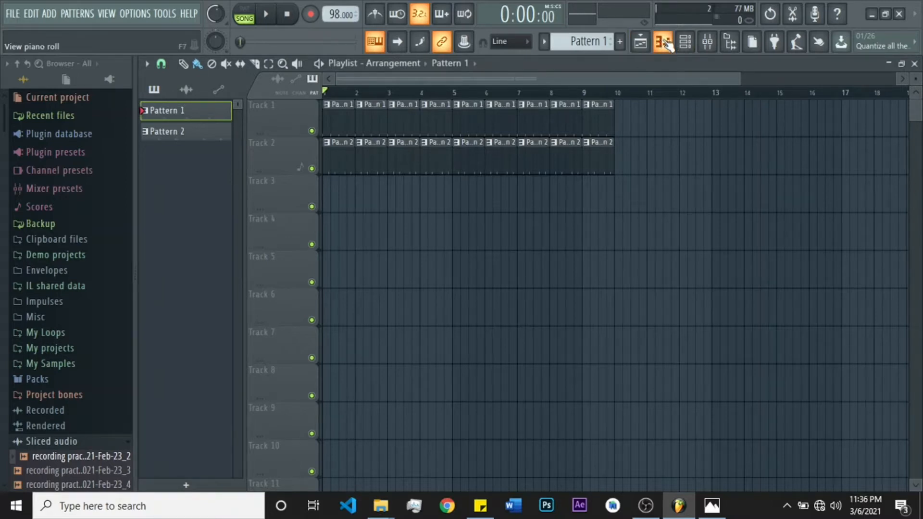
{"action": "left_click", "coordinate": [664, 43]}
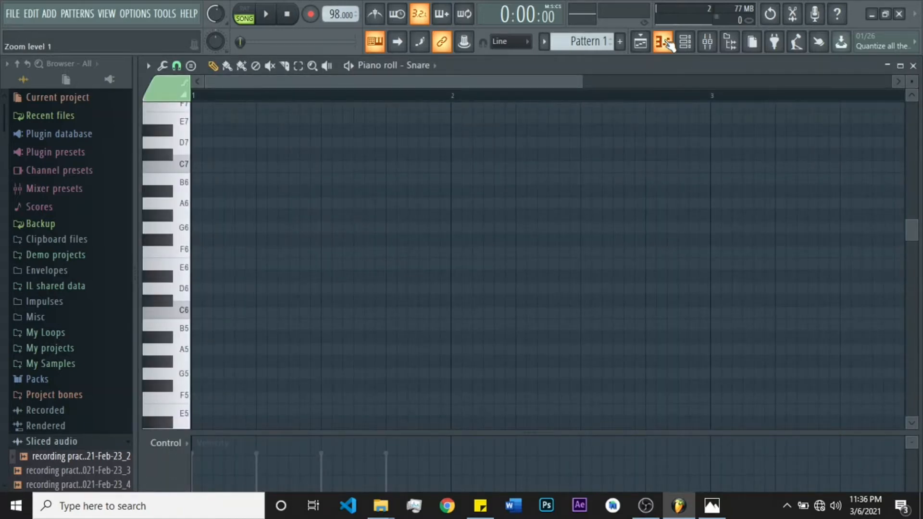
{"action": "left_click", "coordinate": [667, 45]}
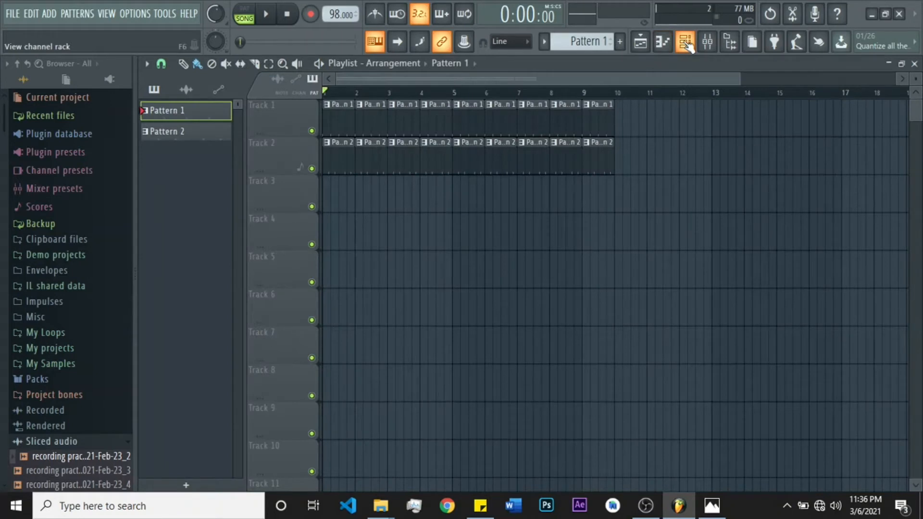
Toggle the channel rack and the mixer on and off, leaving both windows open
{"action": "left_click", "coordinate": [686, 44]}
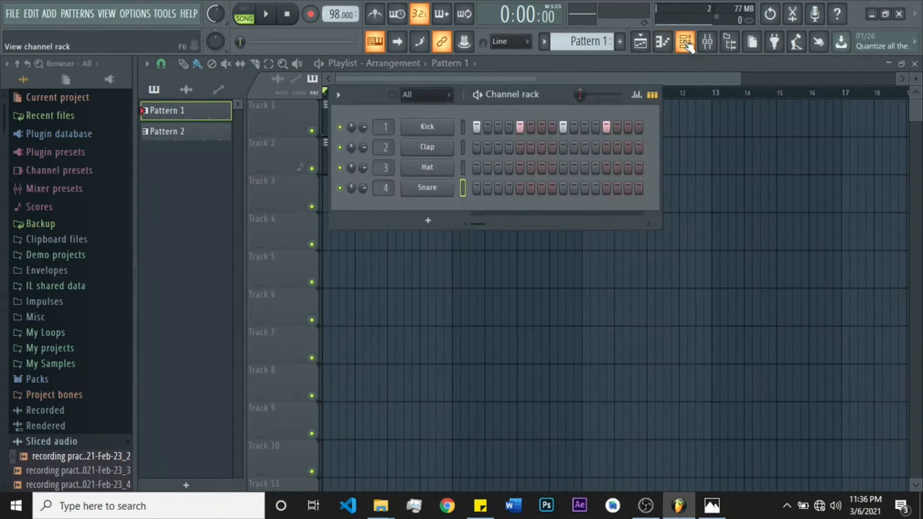
{"action": "left_click", "coordinate": [686, 44]}
{"action": "left_click", "coordinate": [686, 44]}
{"action": "left_click", "coordinate": [687, 44]}
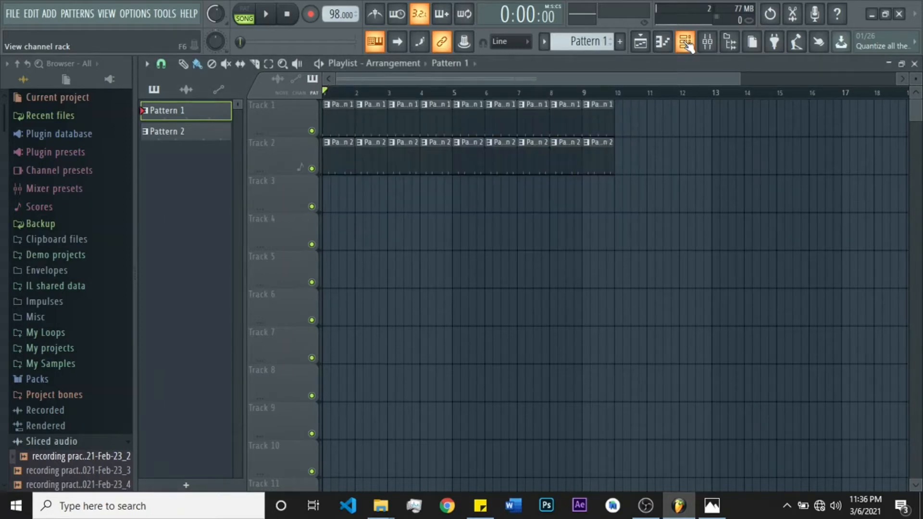
{"action": "left_click", "coordinate": [686, 44]}
{"action": "left_click", "coordinate": [710, 45]}
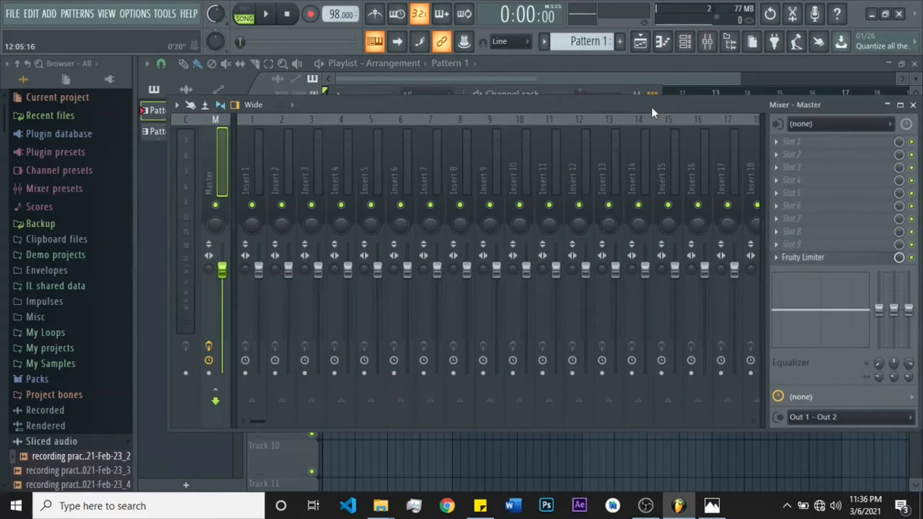
{"action": "left_click", "coordinate": [709, 44]}
{"action": "left_click", "coordinate": [709, 44]}
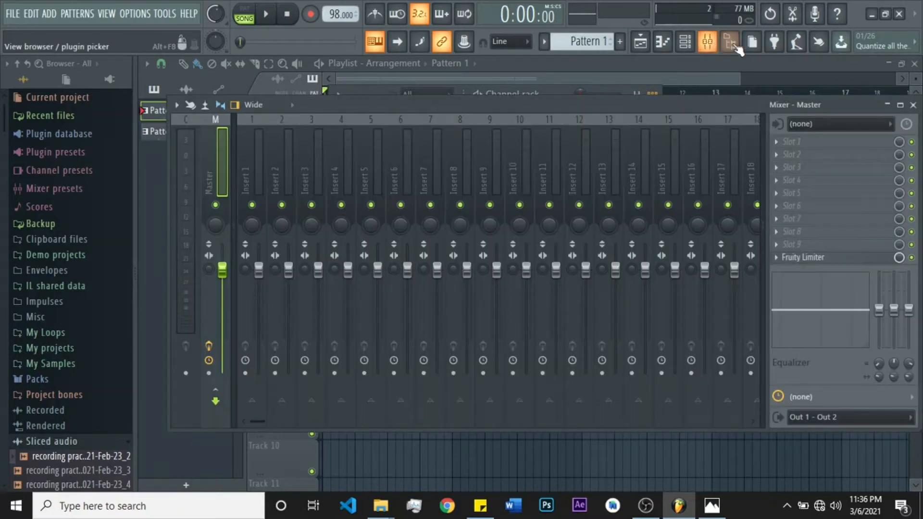
Hide the browser beside the playlist and show it again
{"action": "left_click", "coordinate": [732, 45]}
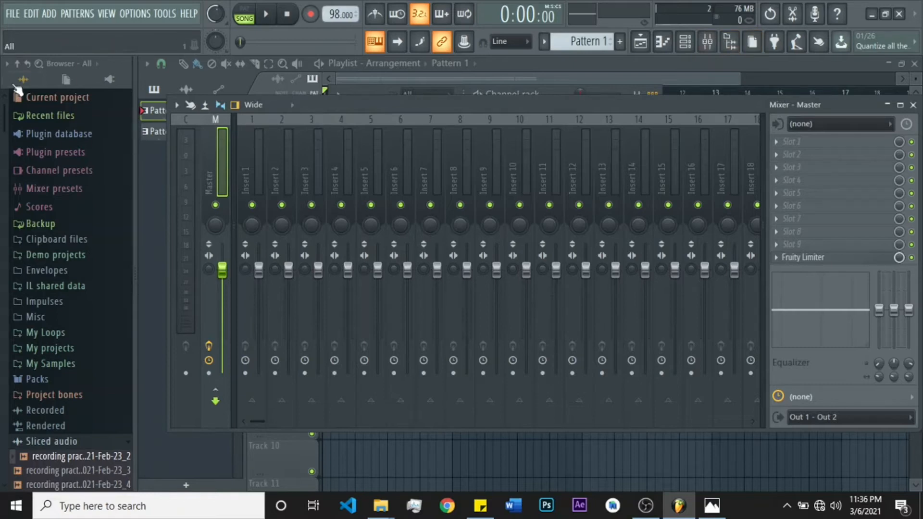
{"action": "left_click", "coordinate": [731, 44]}
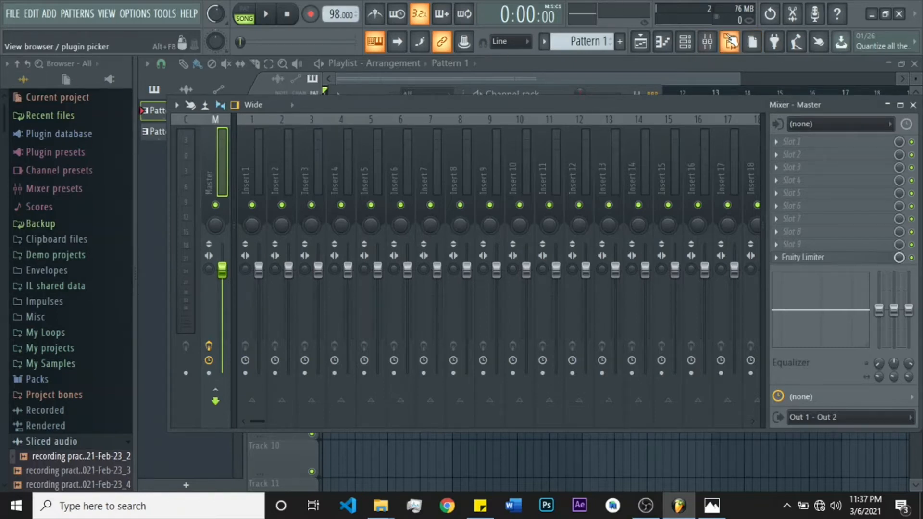
{"action": "left_click", "coordinate": [731, 45]}
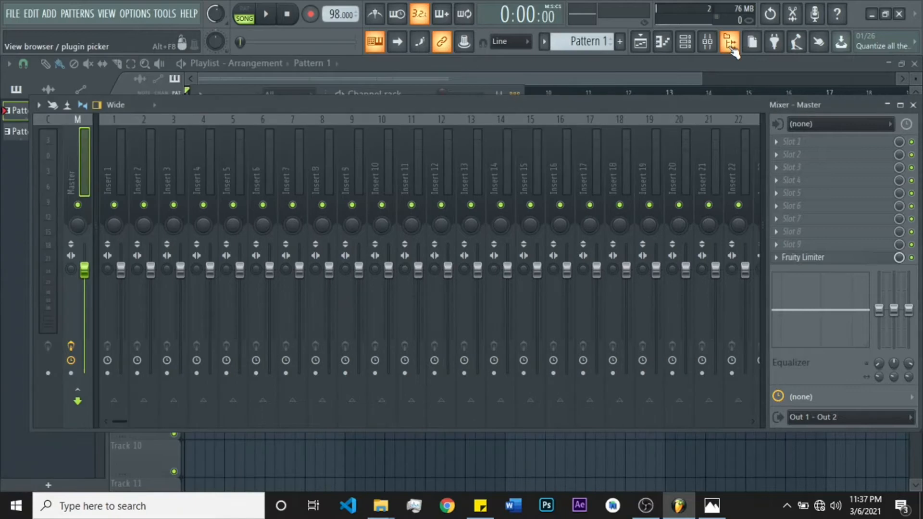
{"action": "left_click", "coordinate": [732, 48]}
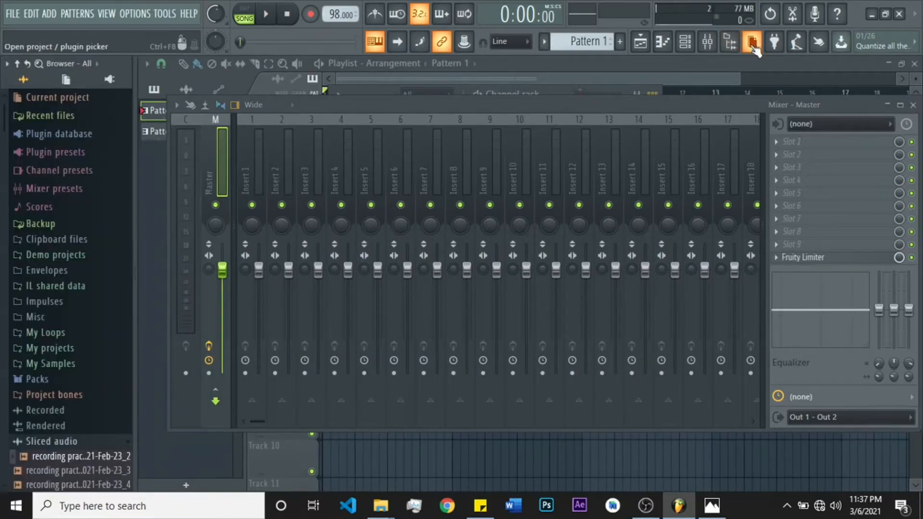
View the project picker with its patterns and channels and the plugin picker, closing each one
{"action": "left_click", "coordinate": [759, 43]}
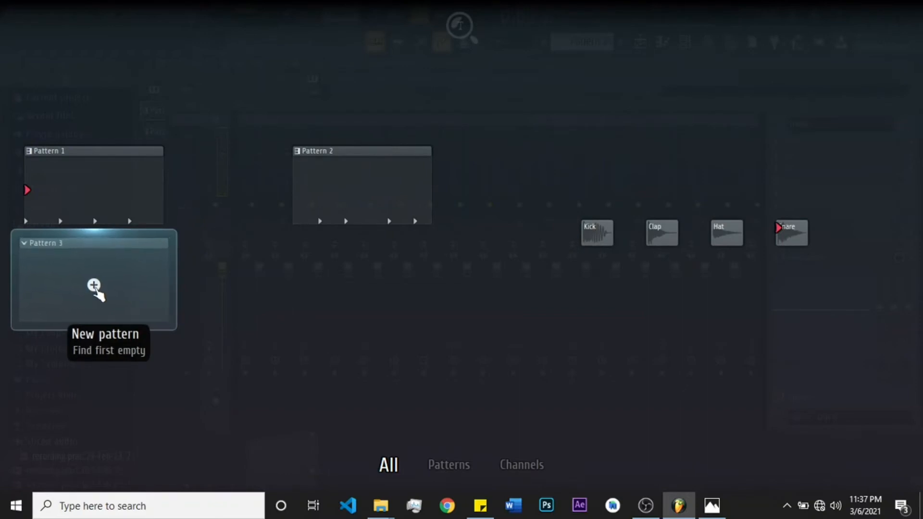
{"action": "key", "text": "Escape"}
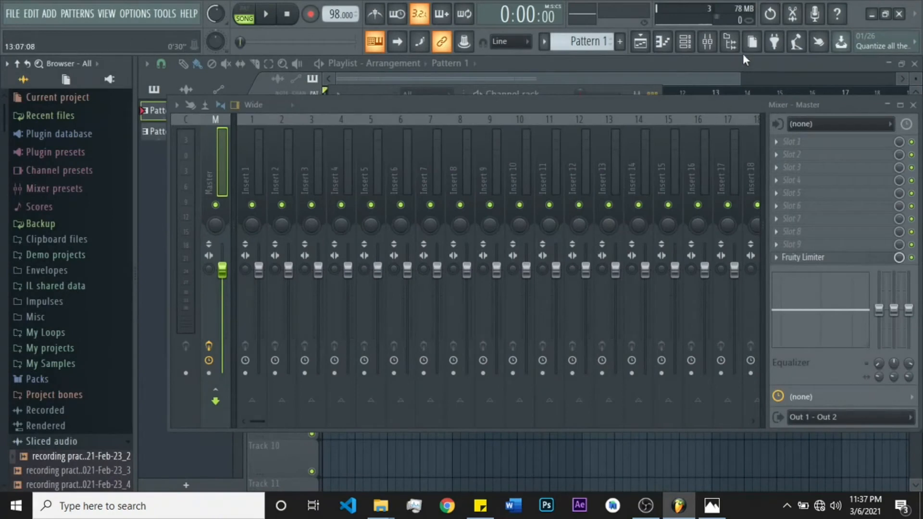
{"action": "left_click", "coordinate": [775, 46]}
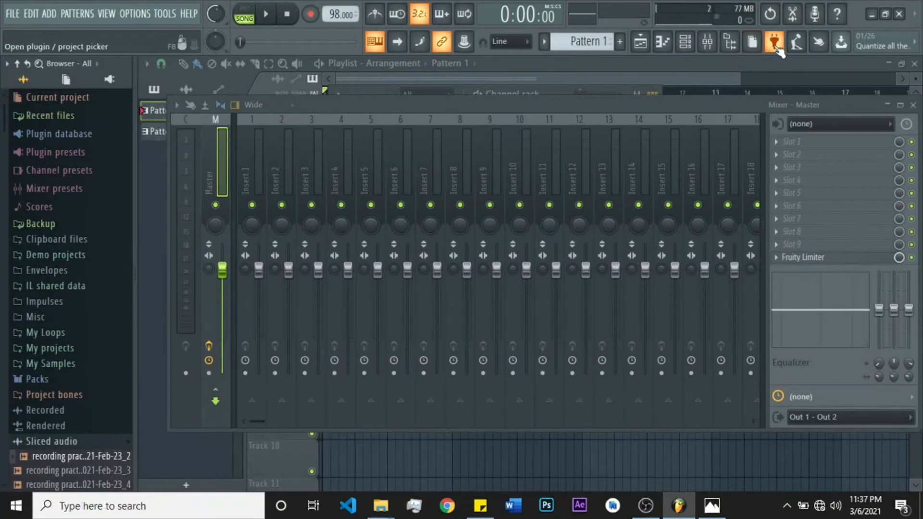
{"action": "left_click", "coordinate": [775, 44]}
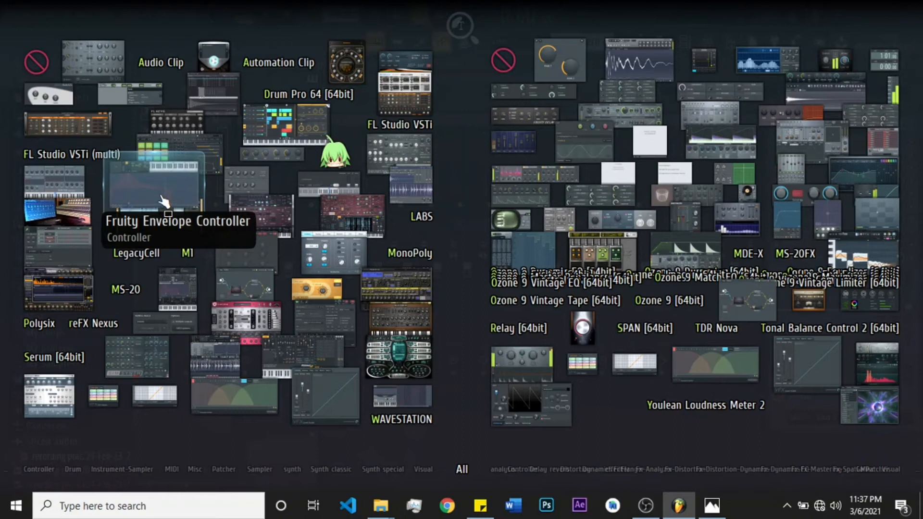
{"action": "key", "text": "Escape"}
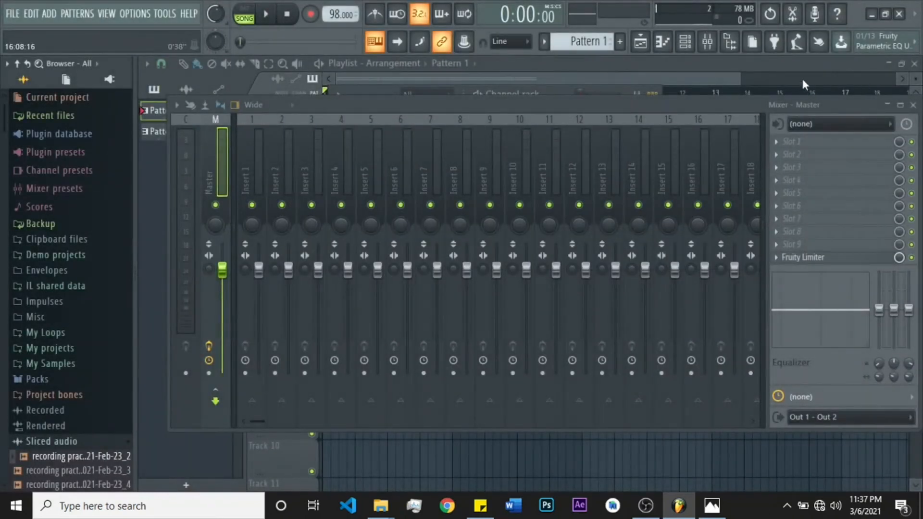
{"action": "left_click", "coordinate": [774, 44]}
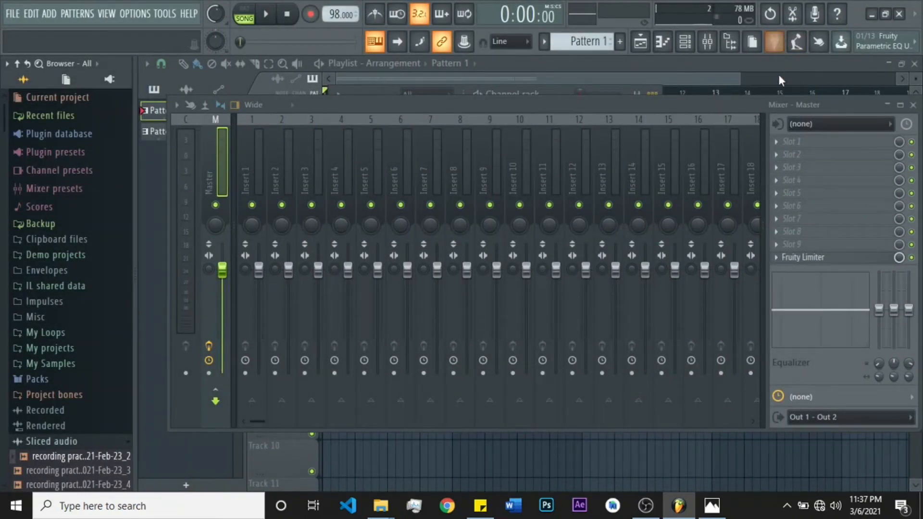